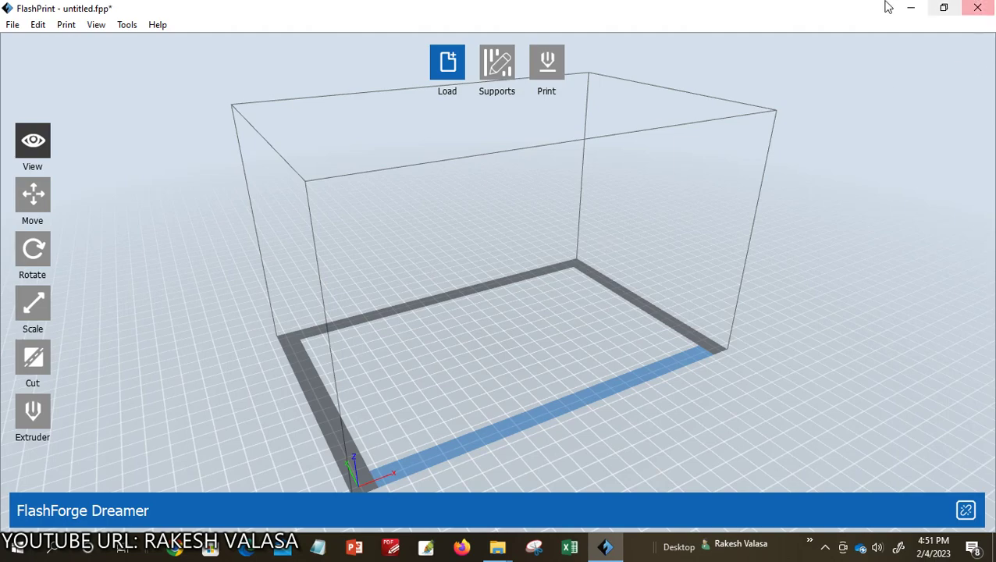
Step: Minimize FlashPrint and the 'This PC' File Explorer window to reveal the desktop icons
click(911, 7)
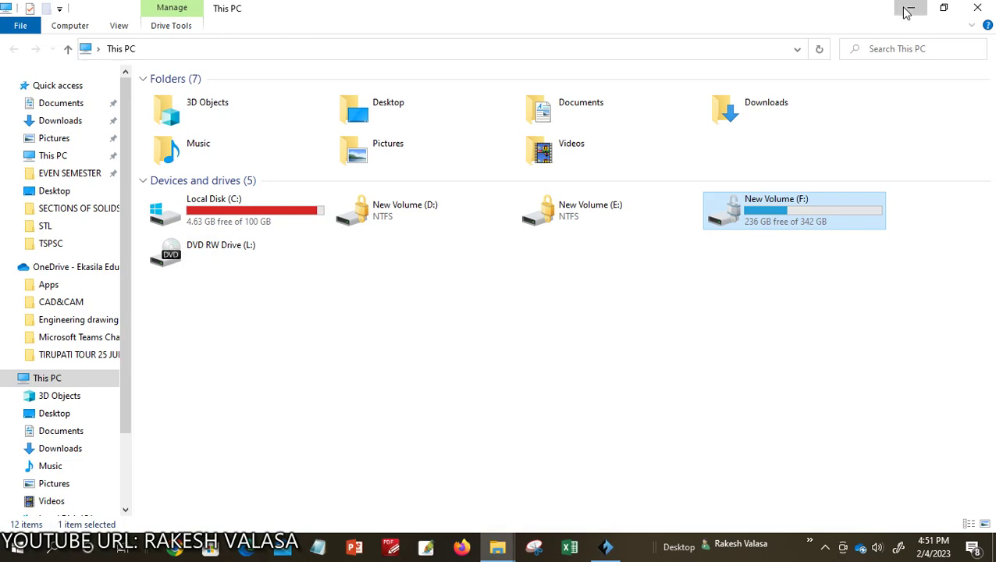
click(910, 8)
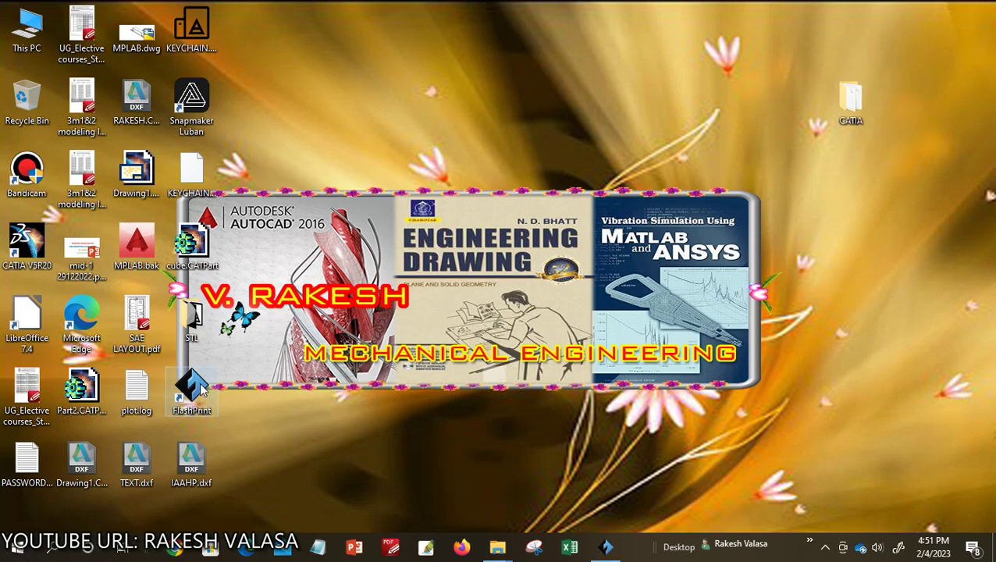
Step: Restore FlashPrint from the taskbar, showing the empty FlashForge Dreamer build plate
click(606, 546)
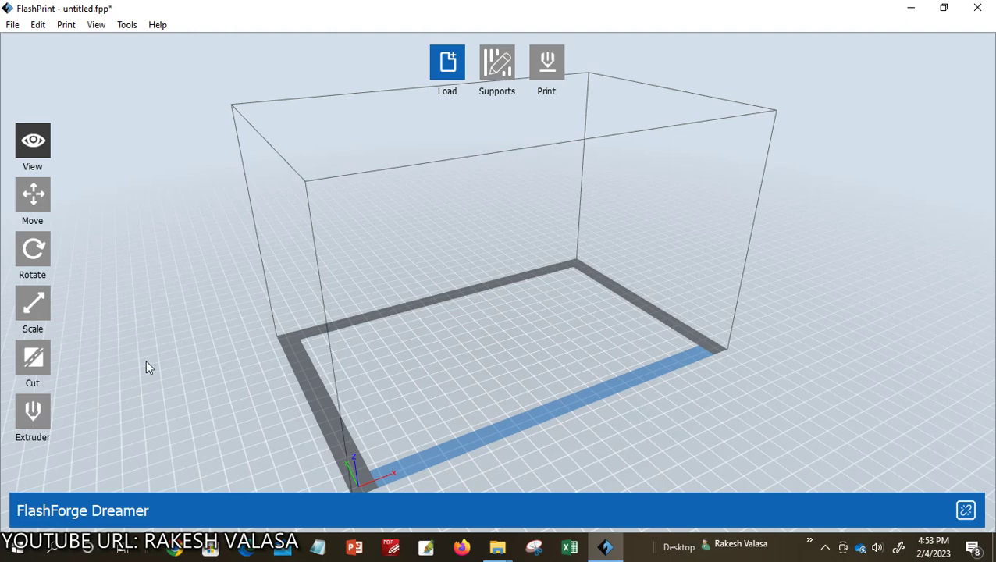
Step: Load Fig 20.52.stl from the STL folder and place it on the build platform
click(447, 69)
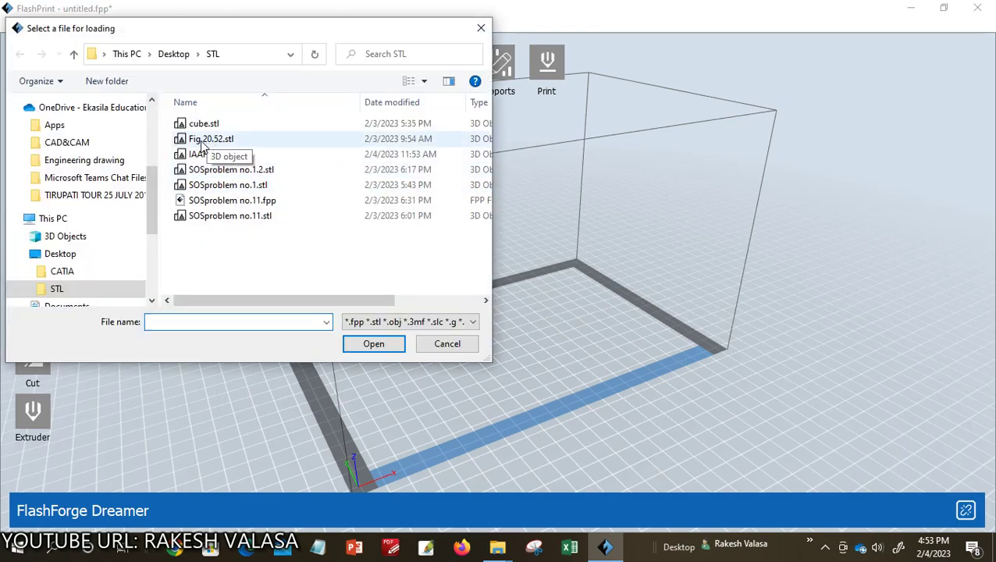
click(210, 139)
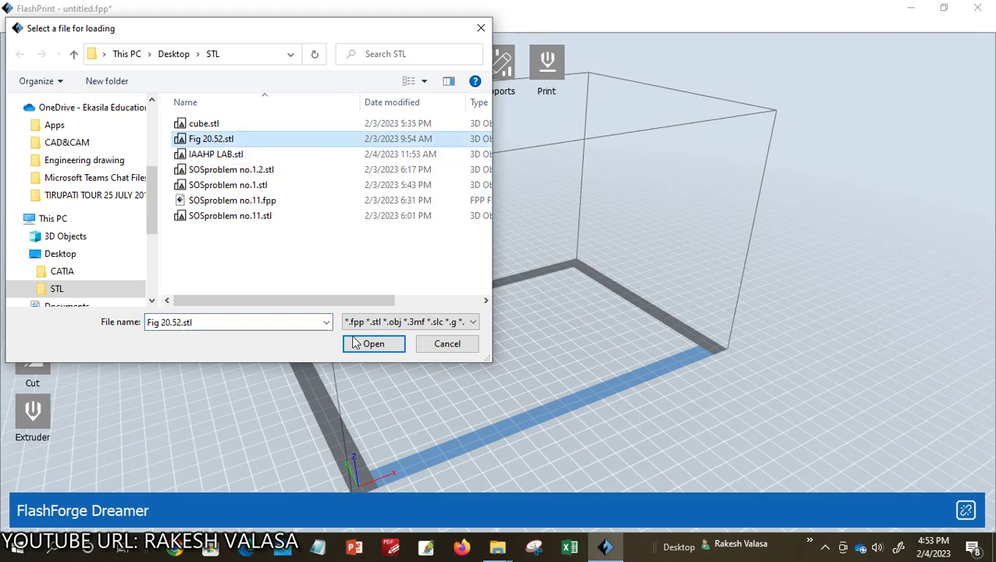
click(366, 344)
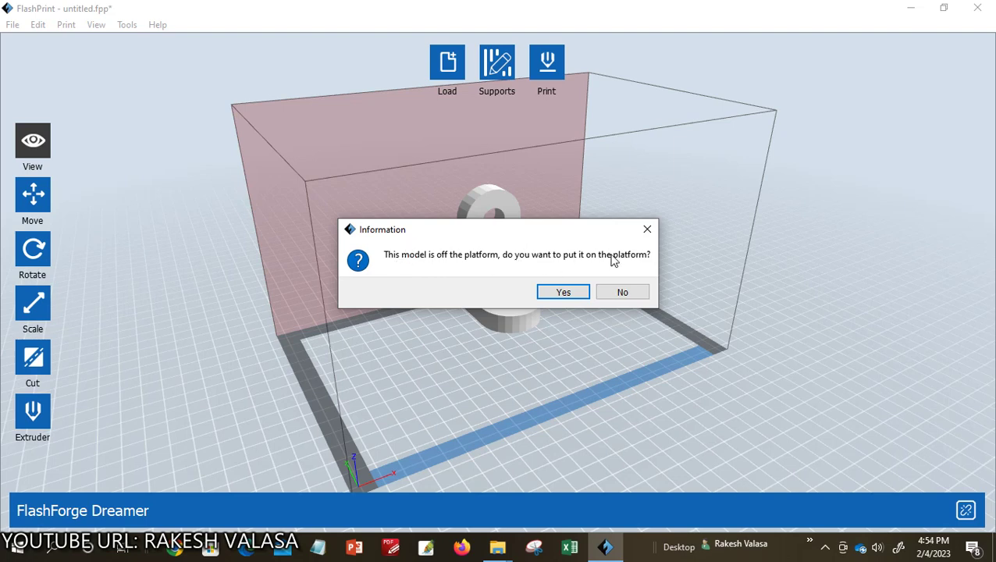
click(569, 292)
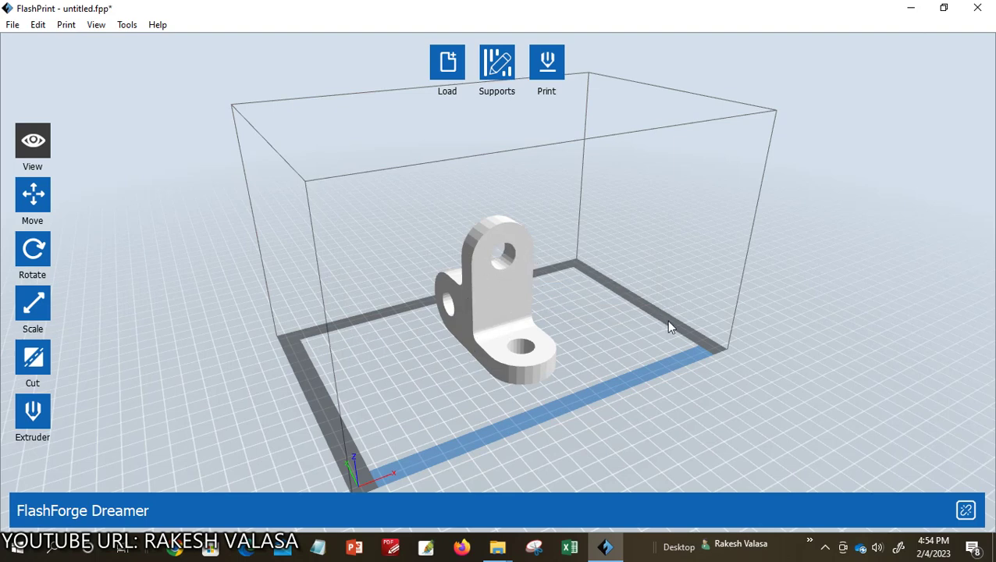
Step: Drop the bracket onto the platform and centre it at X, Y, Z 0.00mm
click(49, 195)
click(49, 199)
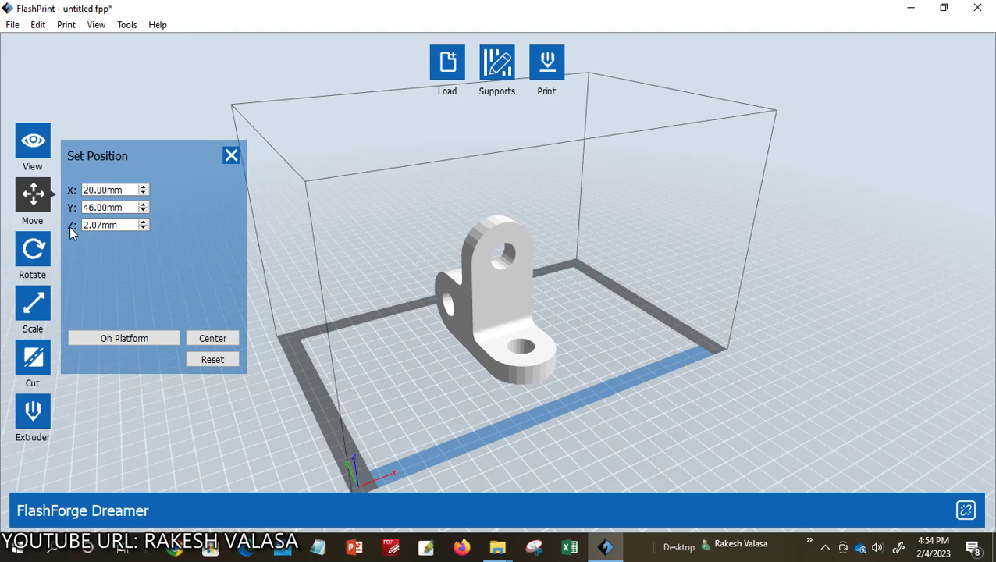
click(135, 338)
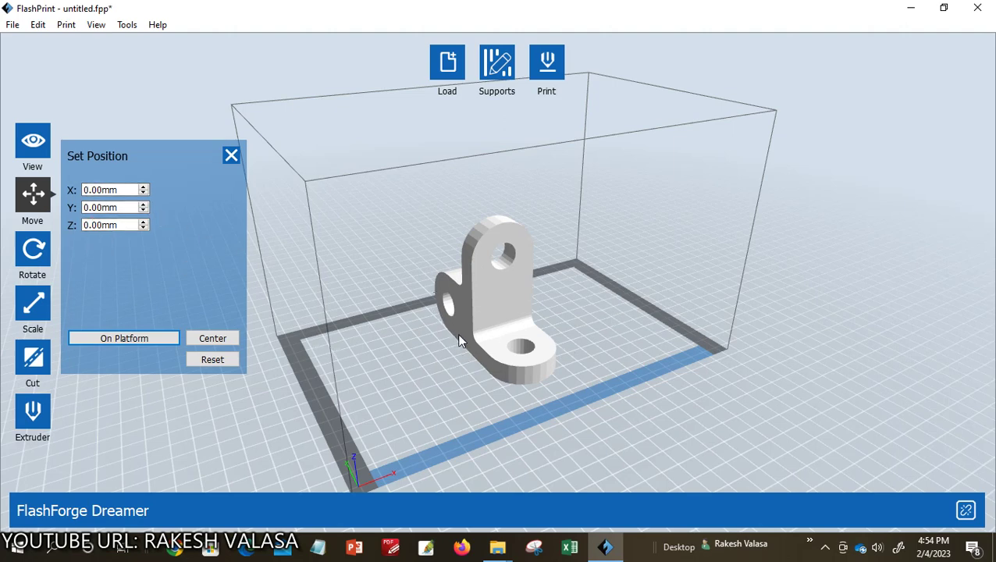
click(217, 341)
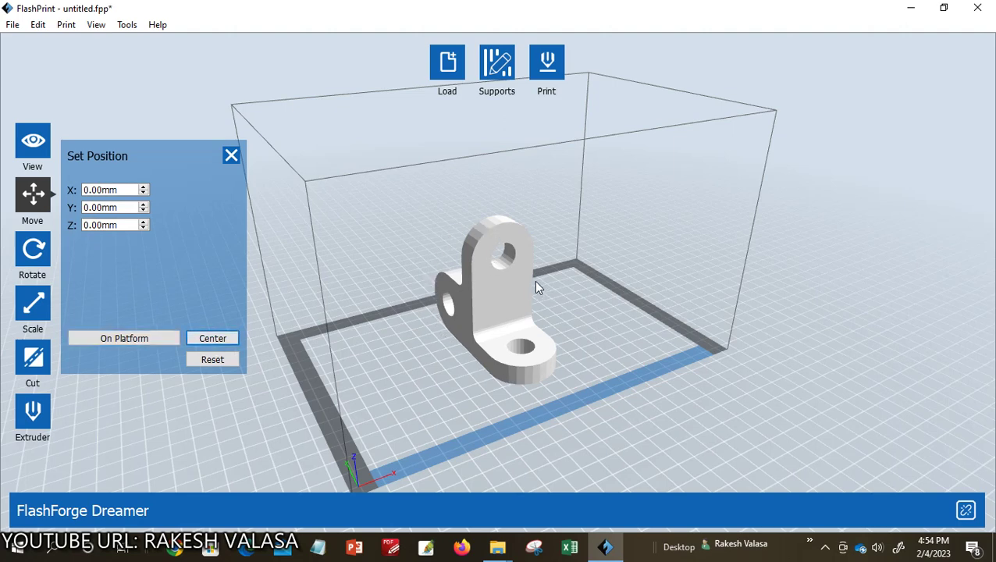
Step: Rotate the bracket about its horizontal and vertical axes by dragging the rotation rings
click(232, 157)
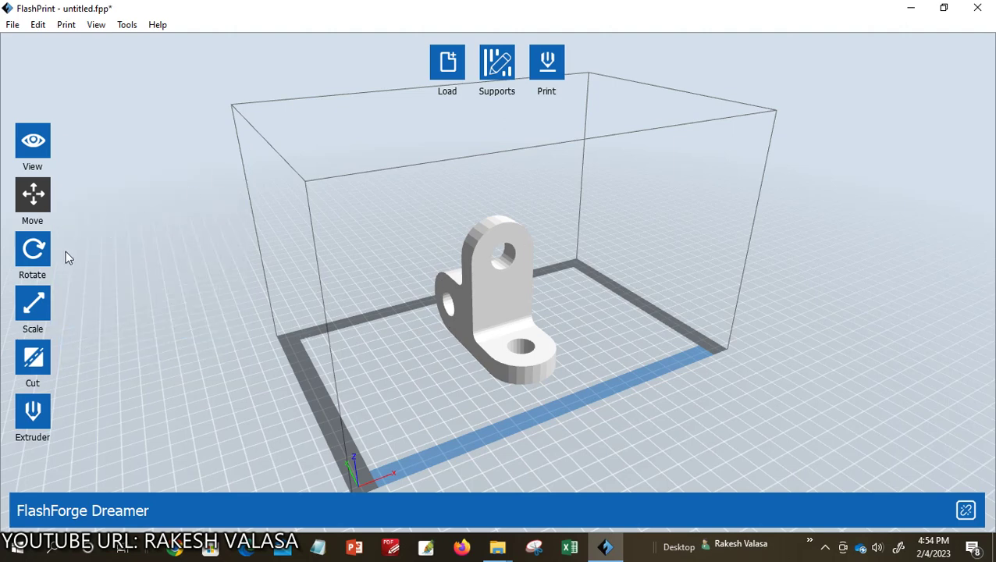
click(47, 248)
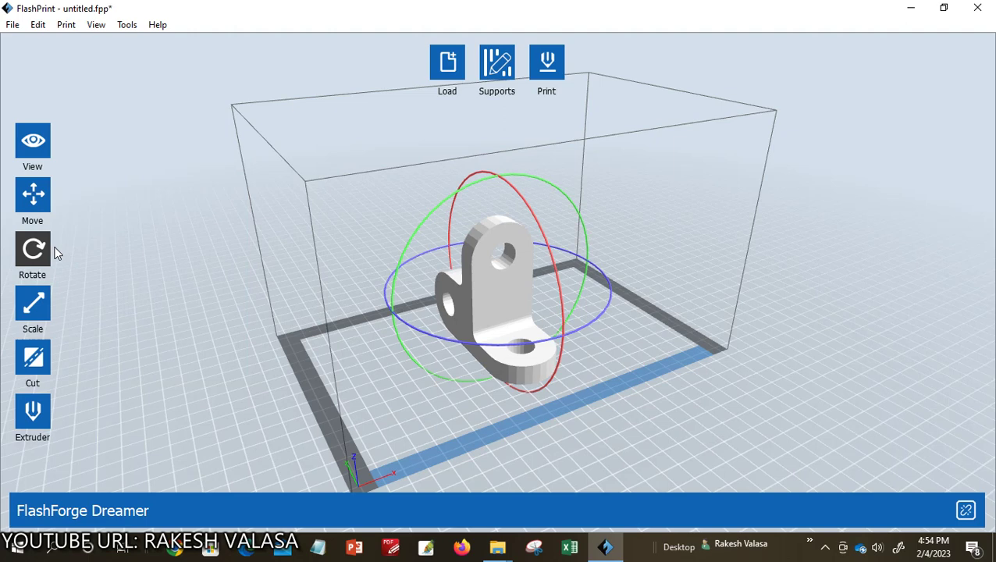
click(48, 247)
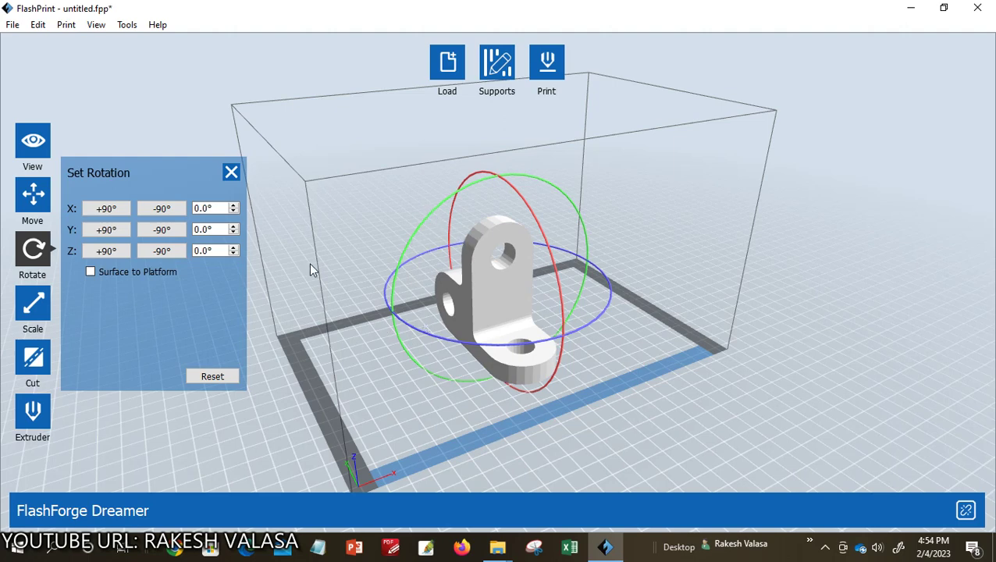
mouse_move(440, 211)
mouse_down()
mouse_move(423, 223)
mouse_move(403, 270)
mouse_move(453, 207)
mouse_up()
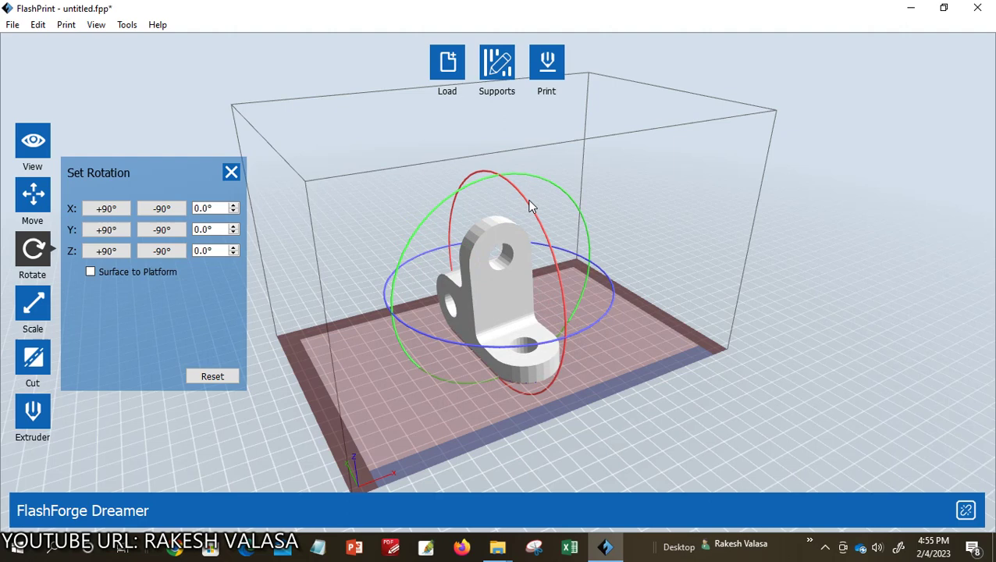
drag(546, 238, 559, 270)
drag(610, 301, 406, 321)
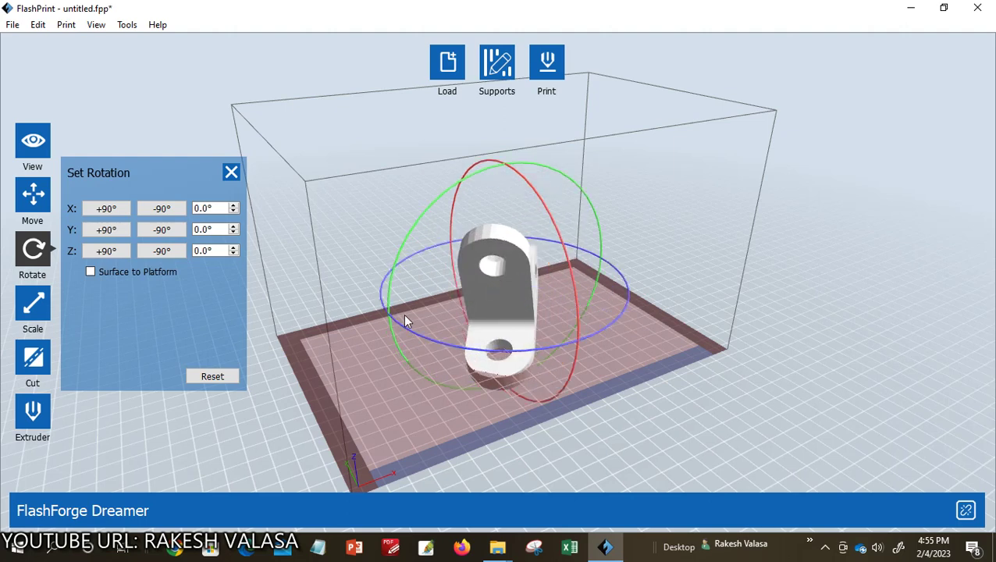
click(230, 172)
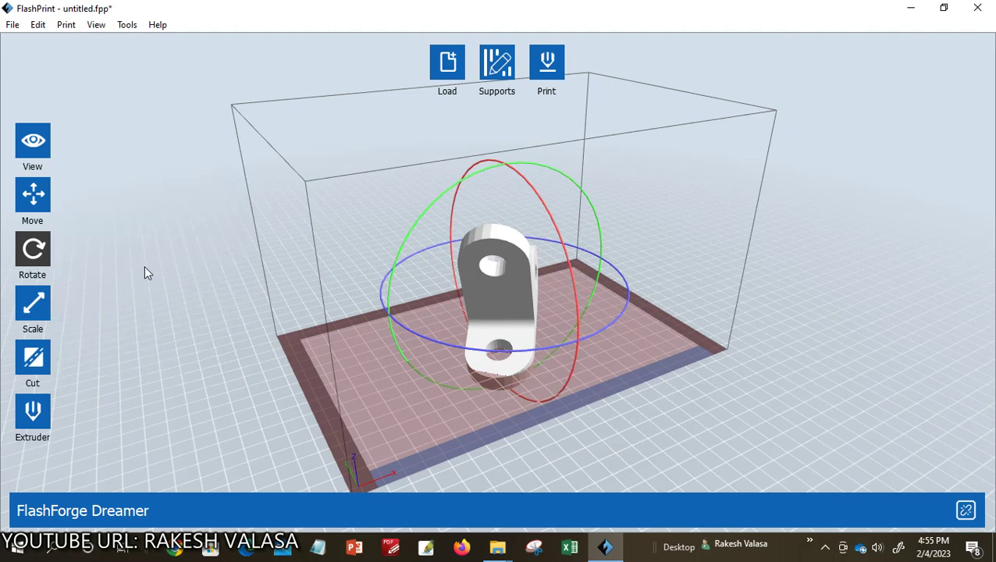
Step: Undo both rotations and apply Surface to Platform so a flat face rests down
key(ctrl+z)
key(ctrl+z)
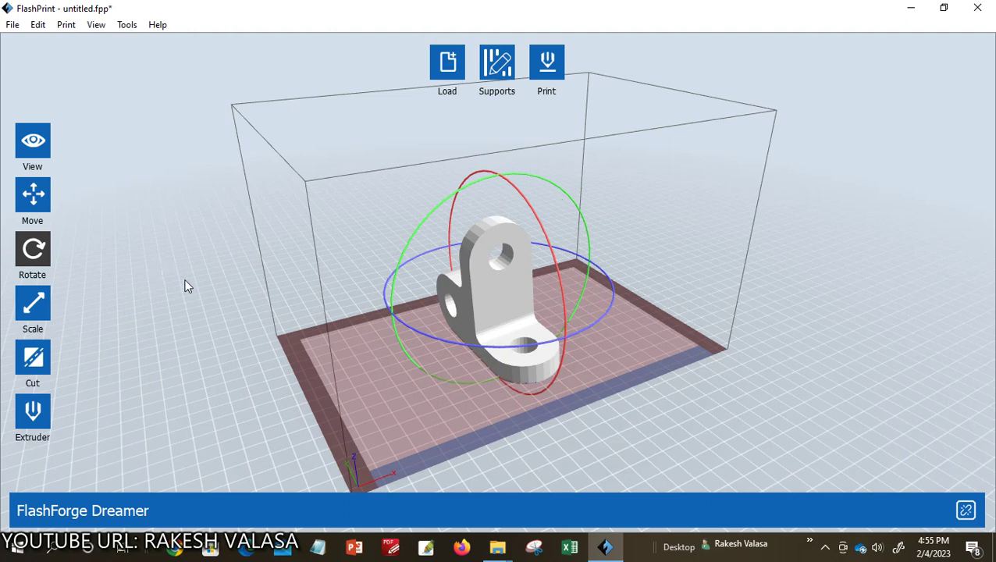
key(ctrl+z)
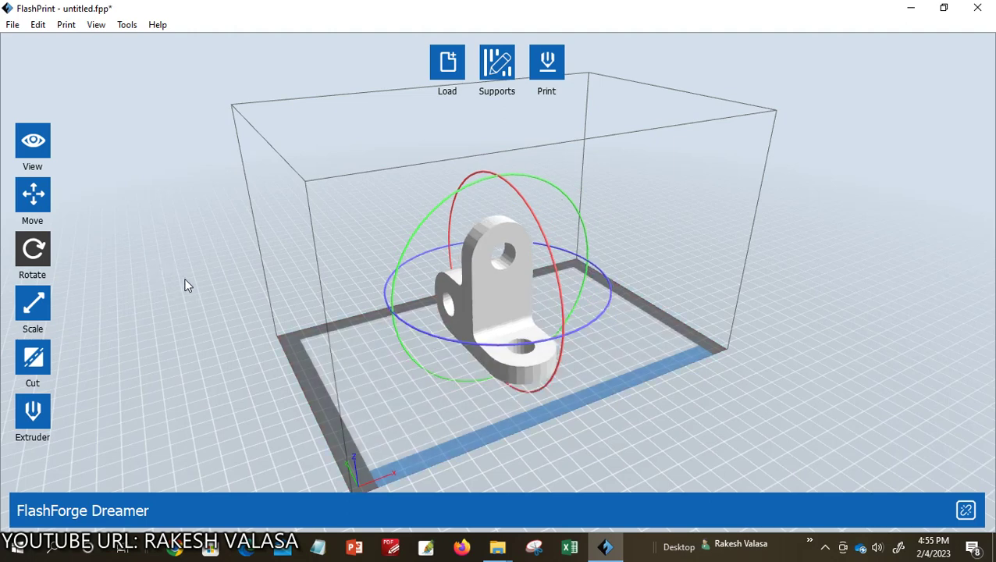
click(49, 248)
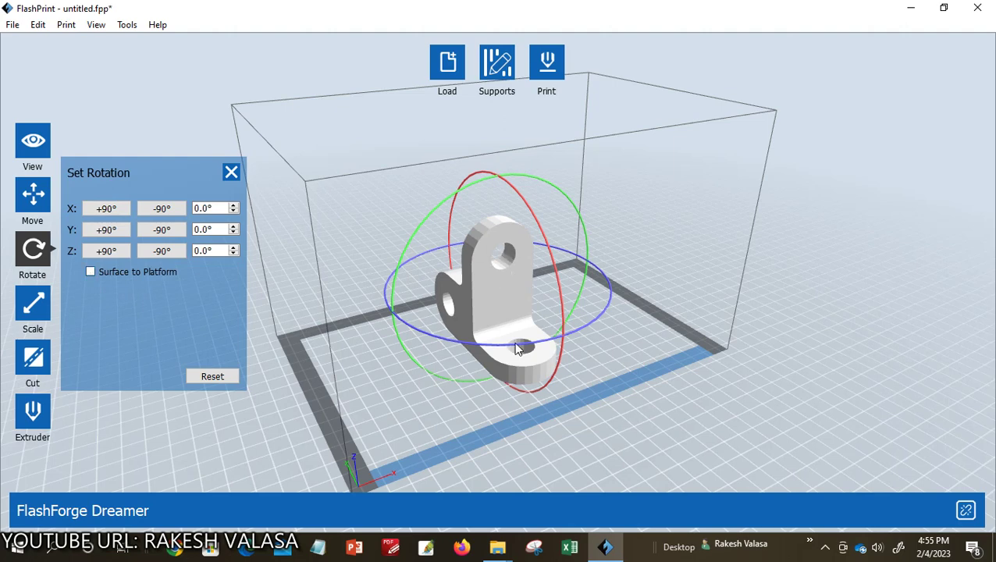
click(90, 272)
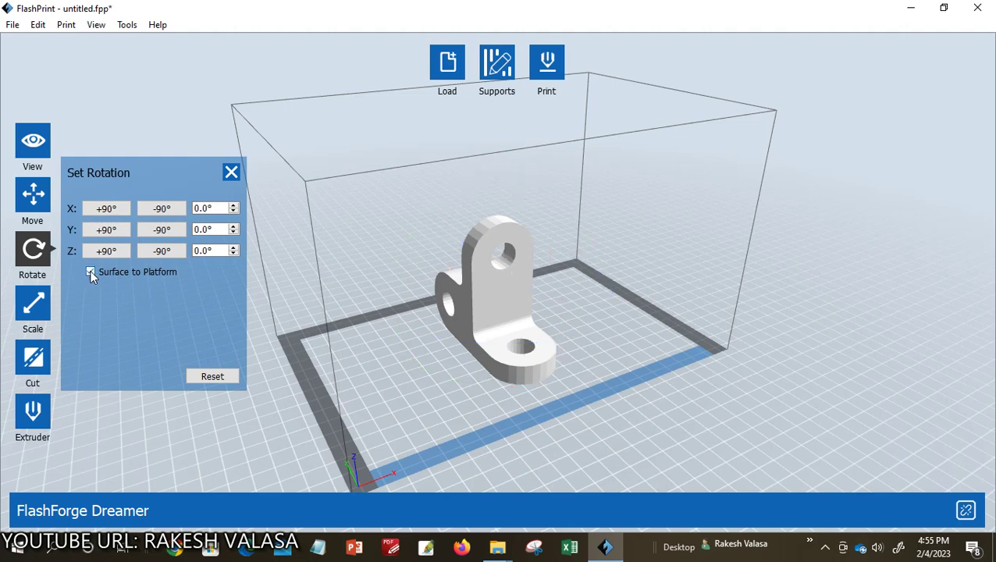
click(231, 171)
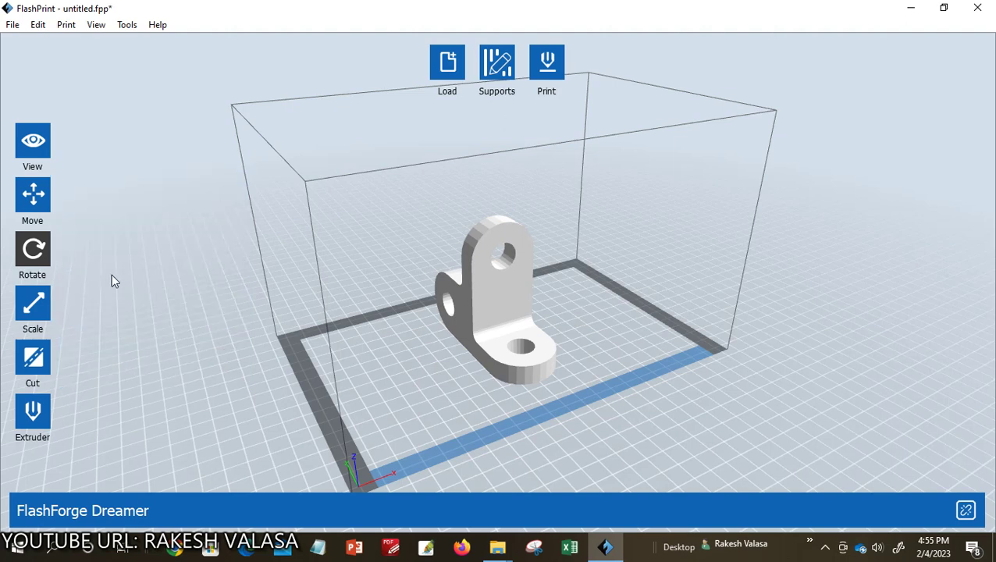
Step: Scale the bracket uniformly to 50% in Set Dimensions, giving 20 × 46 × 40 mm
click(50, 301)
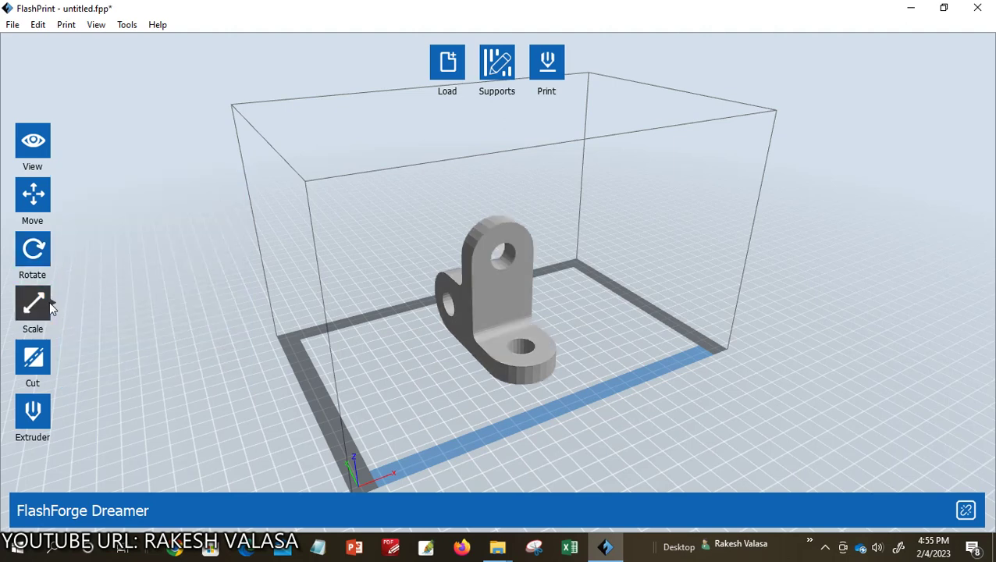
click(50, 305)
click(509, 309)
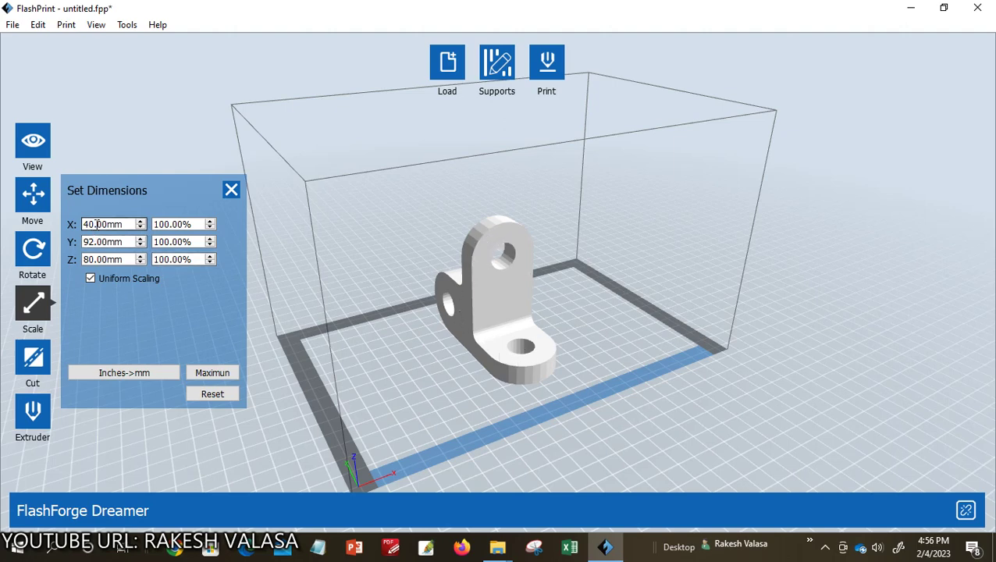
click(156, 225)
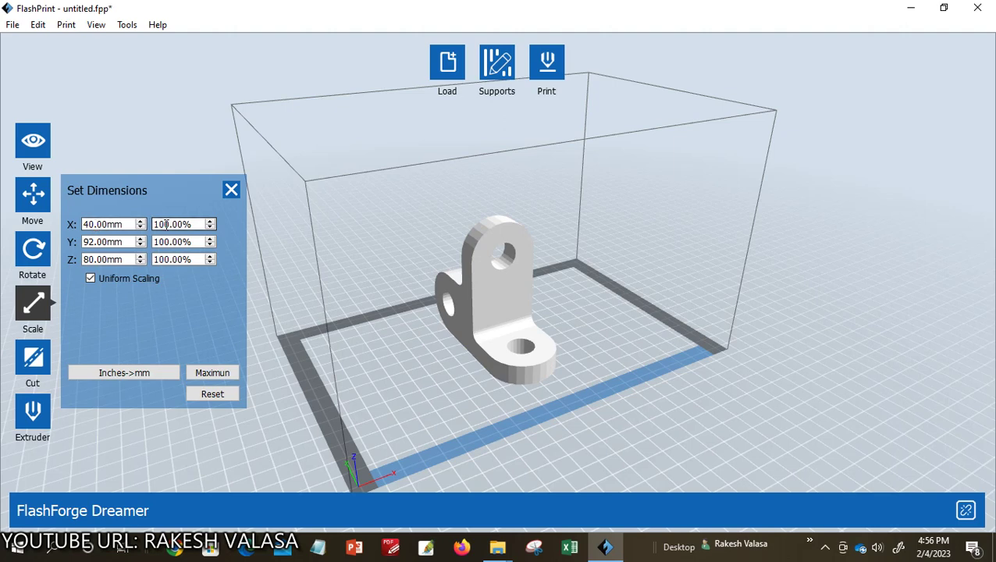
drag(168, 224, 153, 224)
text(50)
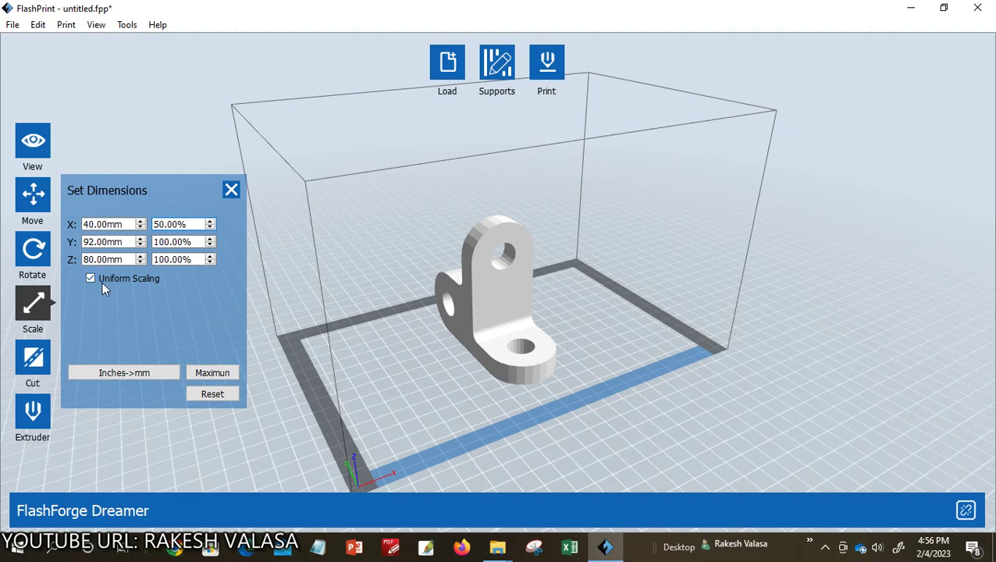
click(164, 242)
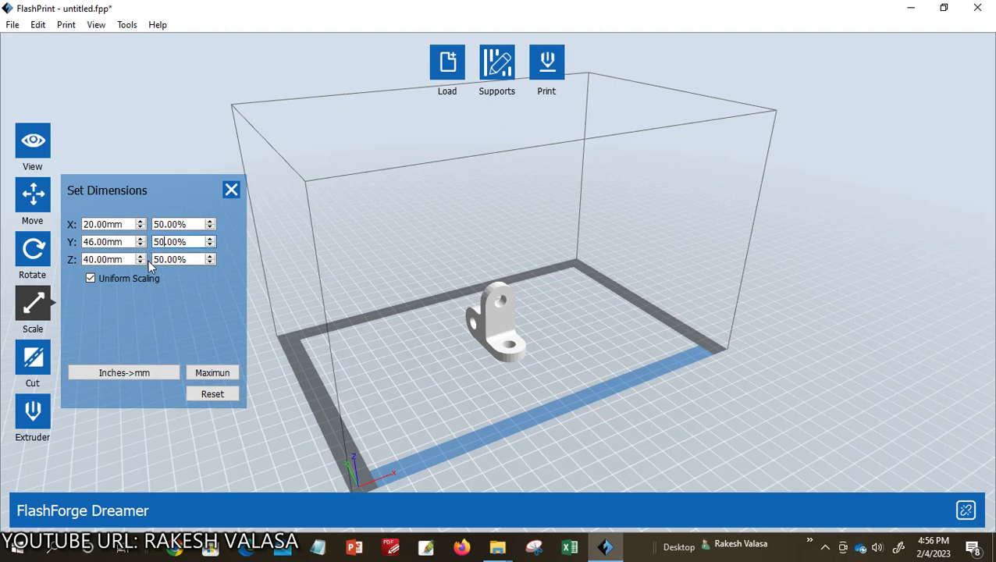
click(230, 191)
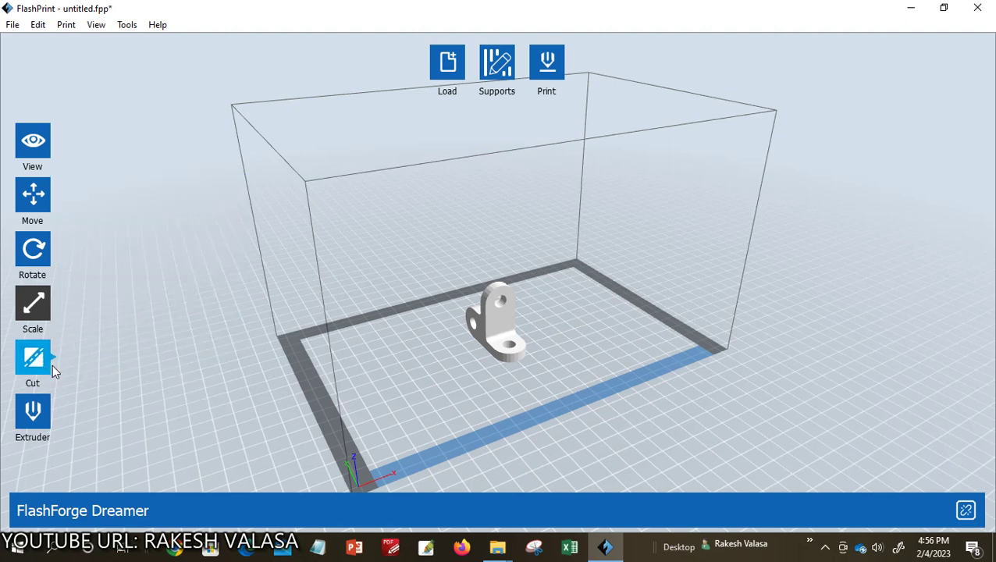
Step: Assign the bracket to the left extruder in Set Extruder and close the panel
click(48, 411)
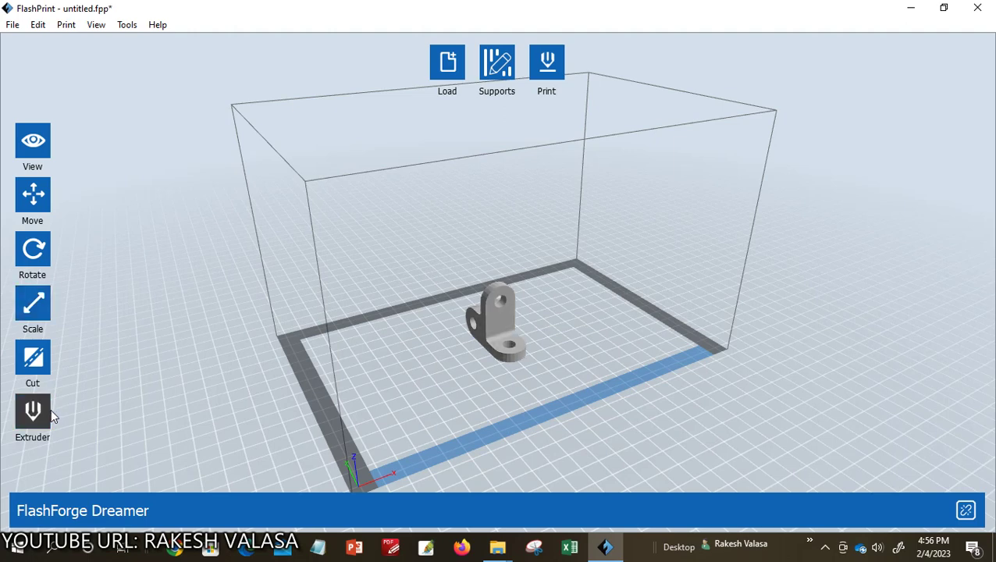
click(492, 326)
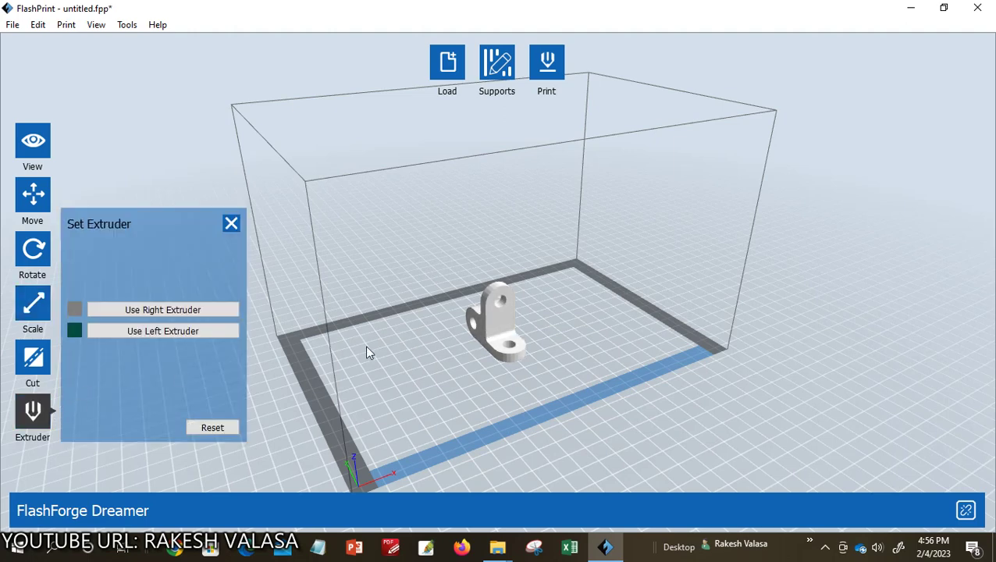
click(125, 331)
click(119, 314)
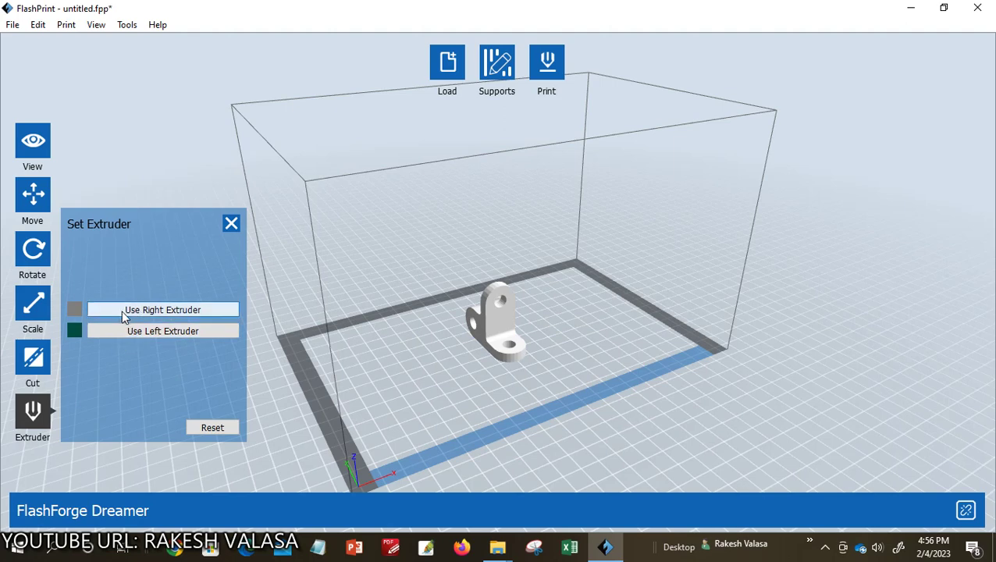
click(140, 334)
click(141, 336)
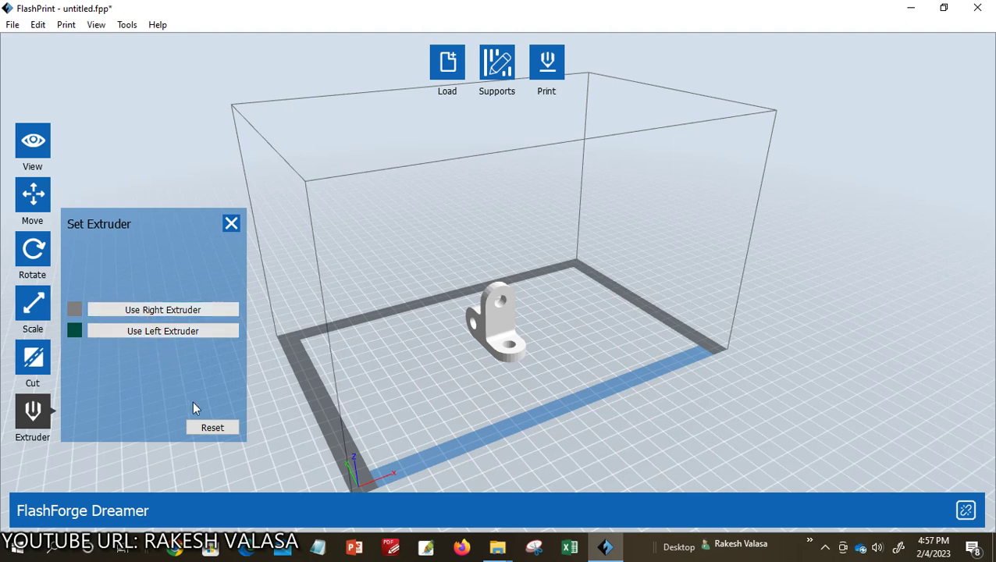
click(232, 224)
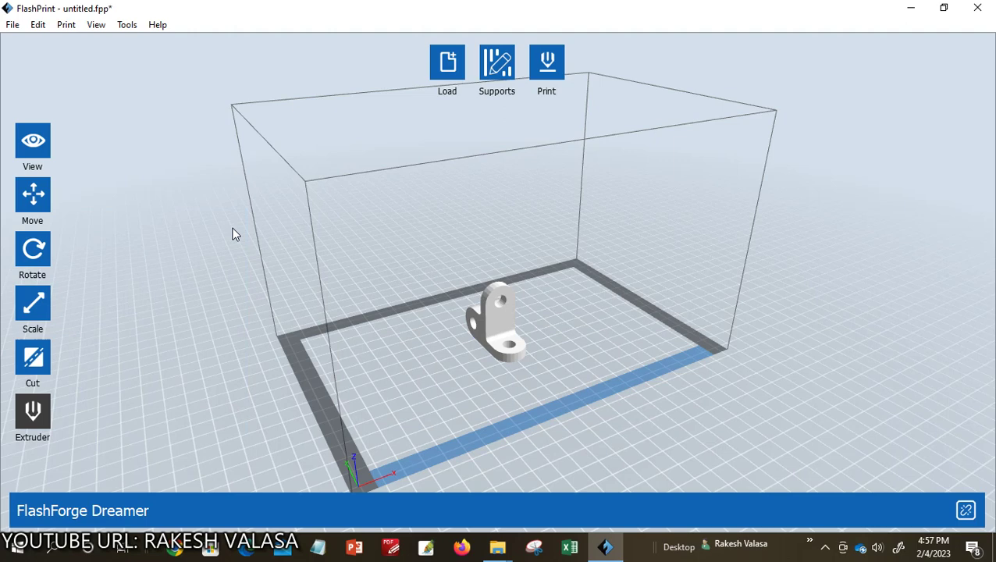
Step: Generate automatic supports for the bracket and dismiss the information notice
click(503, 72)
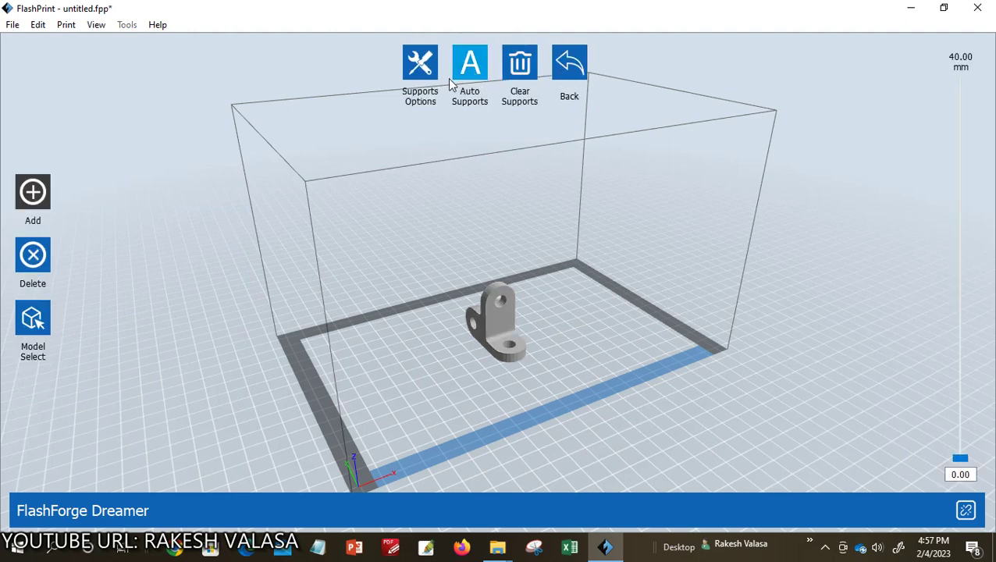
click(470, 70)
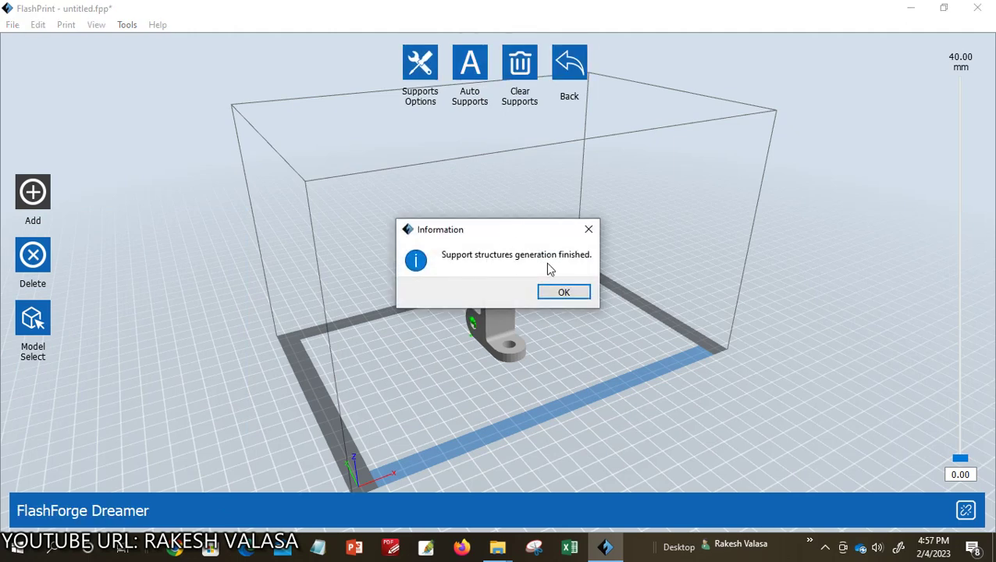
click(565, 294)
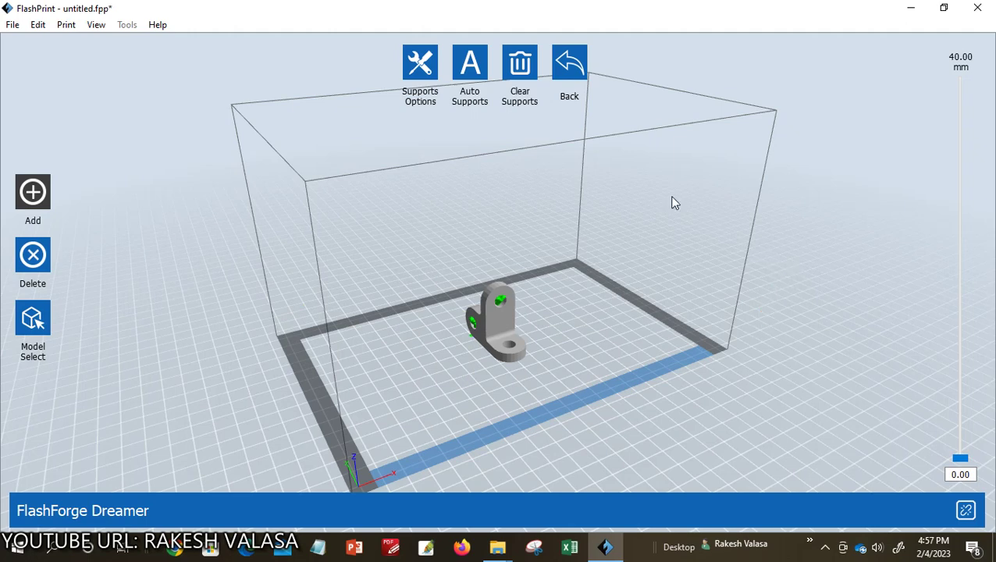
Step: Leave support editing, then orbit and zoom the view in on the bracket
click(570, 66)
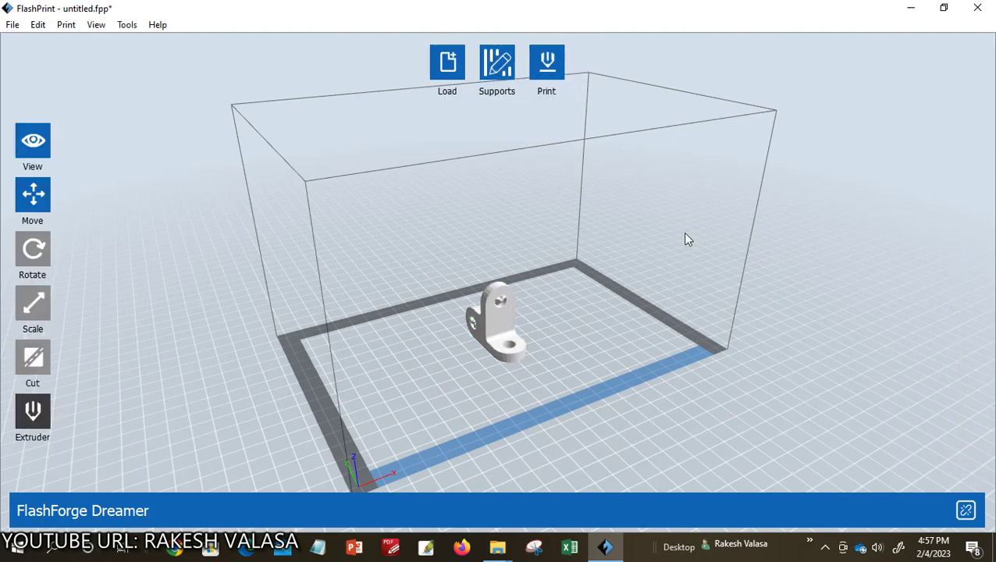
drag(824, 270, 787, 217)
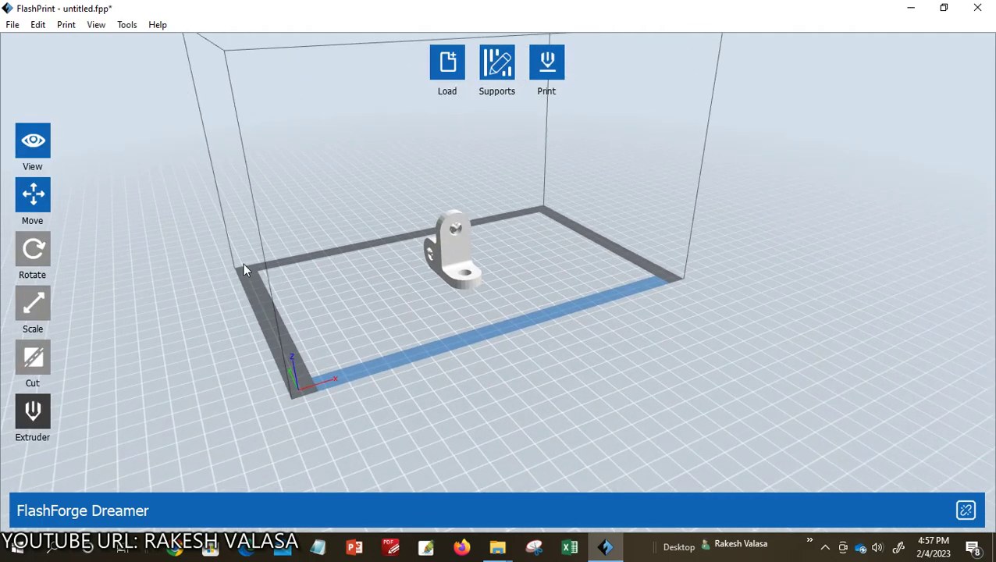
drag(243, 263, 581, 308)
scroll(610, 349, up, 5)
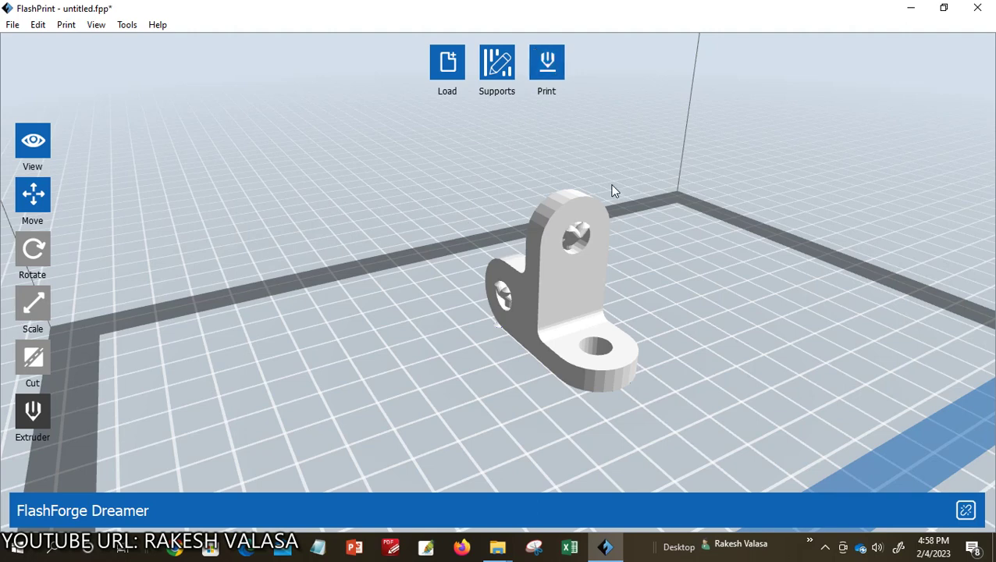
Step: In the Print dialog, set the right material to ABS and expand More Options
click(546, 59)
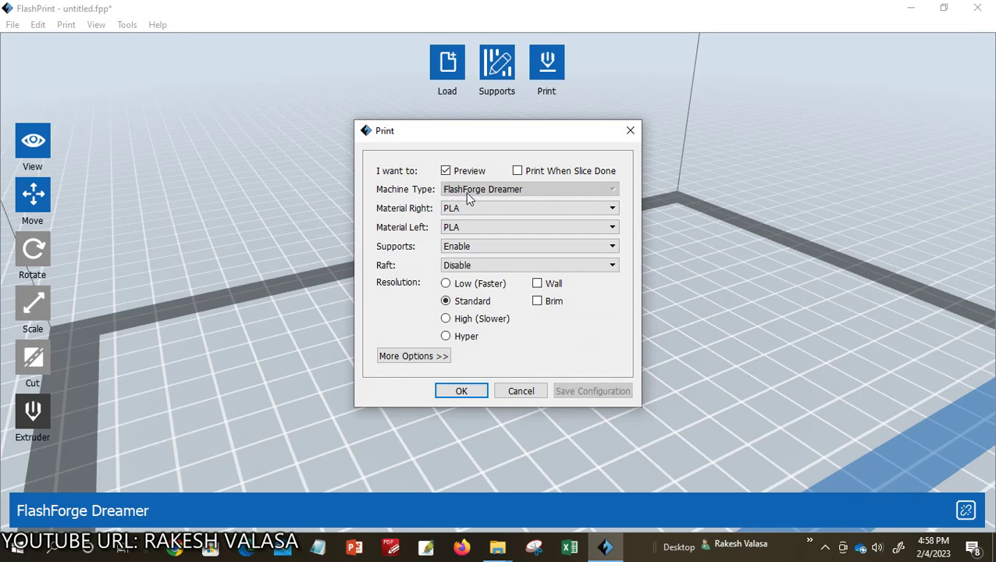
mouse_move(467, 196)
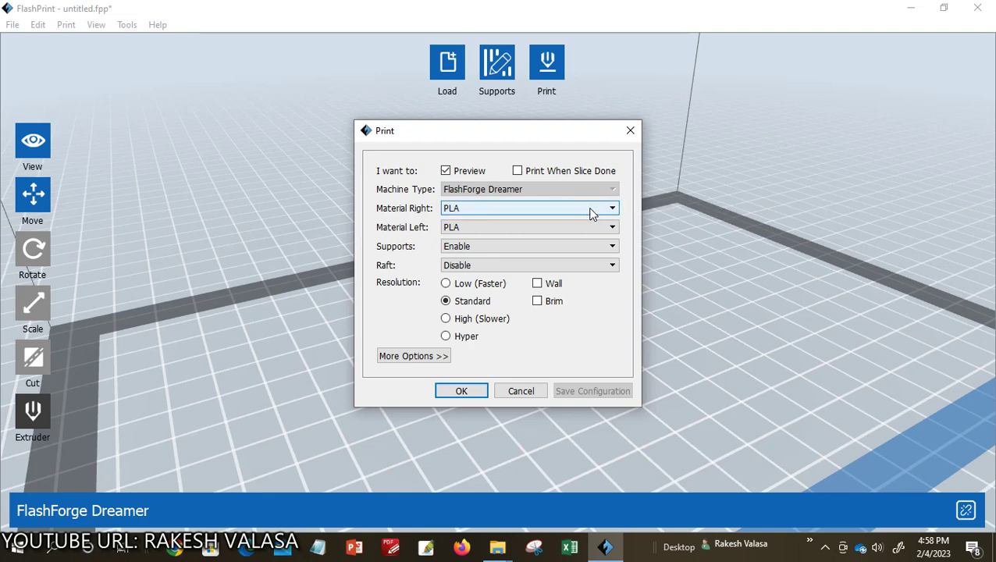
click(590, 213)
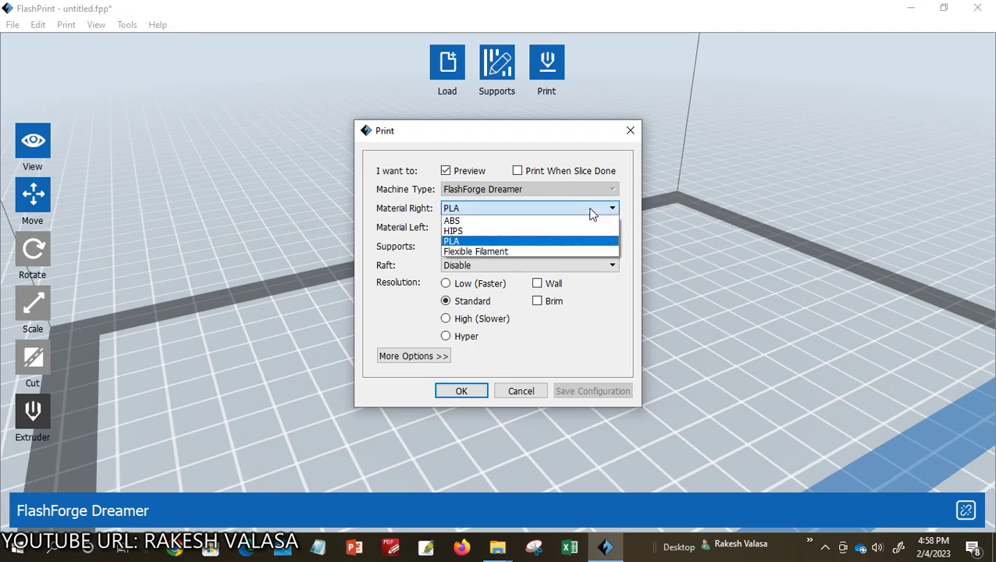
click(546, 223)
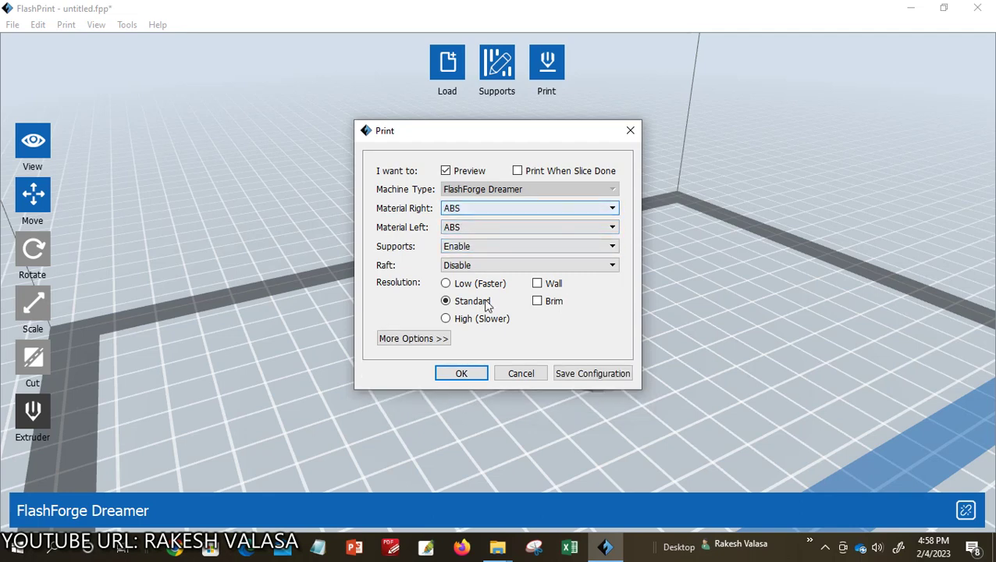
click(440, 339)
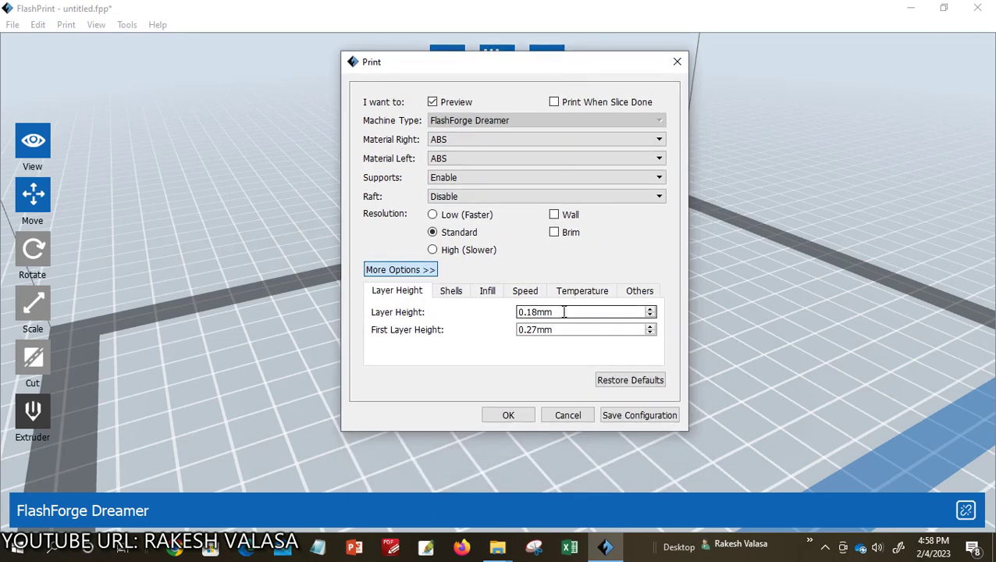
Step: Review the temperatures, 15% Hexagon infill, and 60mm/s print and 80mm/s travel speeds
click(569, 296)
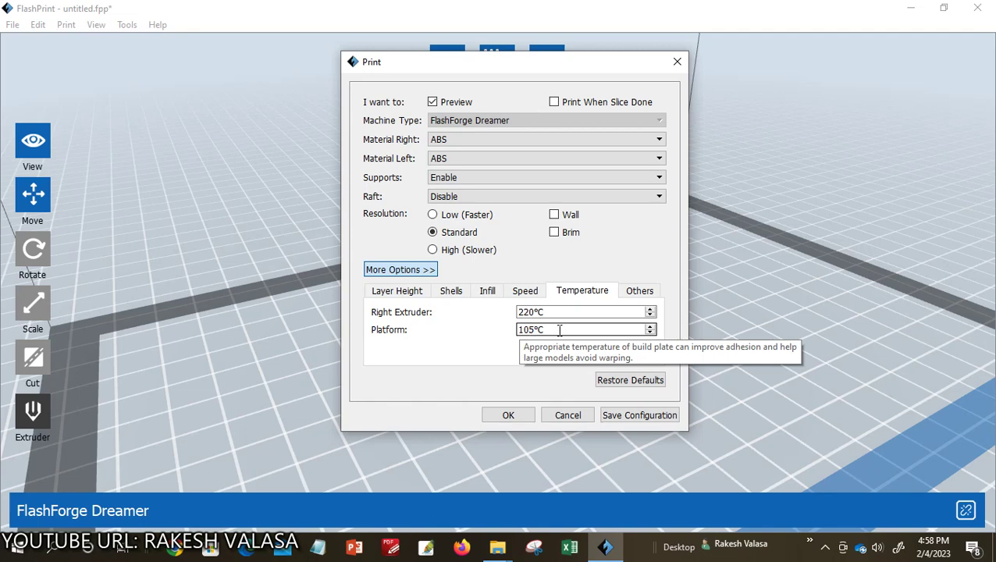
click(488, 293)
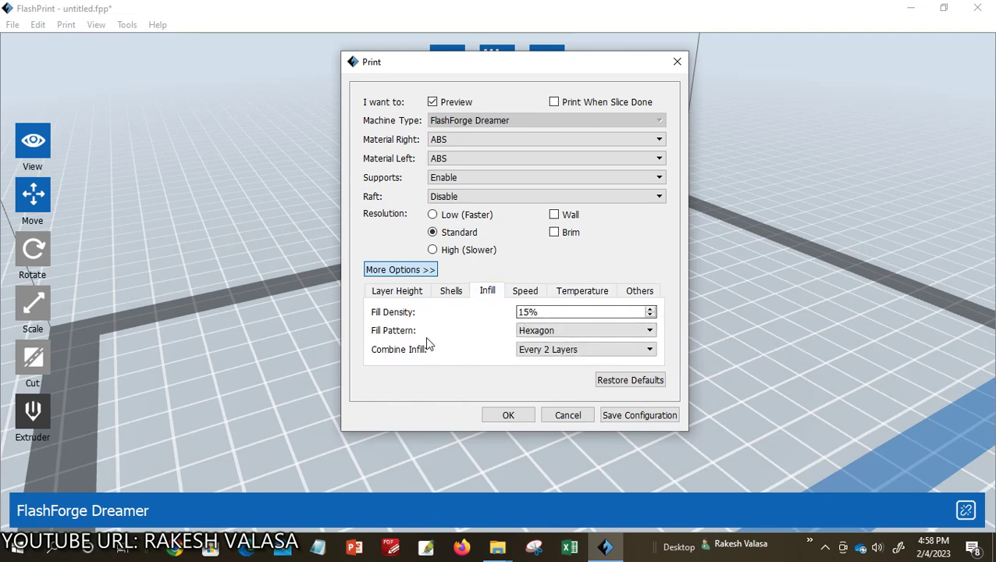
click(624, 336)
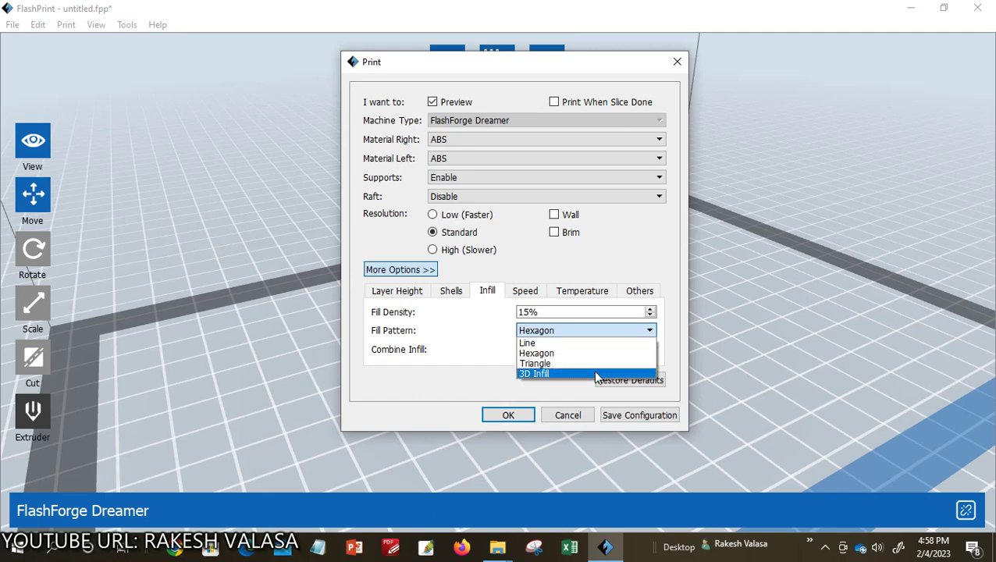
click(452, 380)
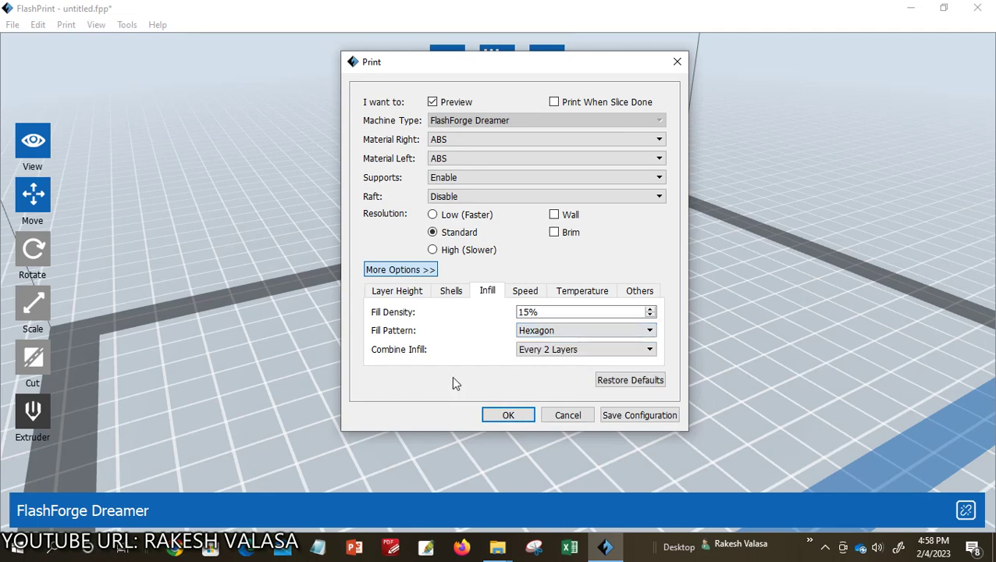
click(523, 294)
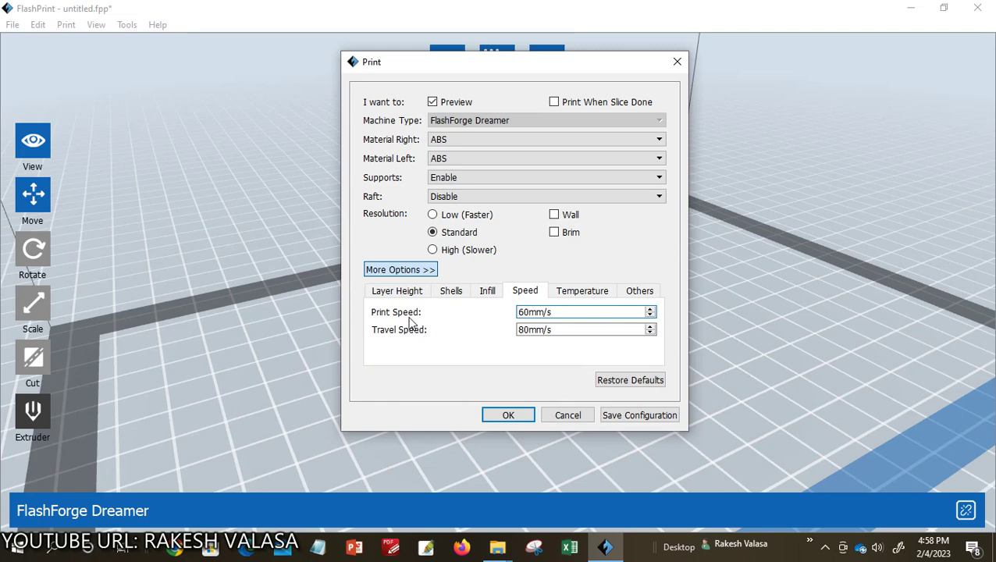
click(521, 313)
Step: Set the right extruder material to PLA and confirm the 200°C / 50°C temperatures
click(508, 148)
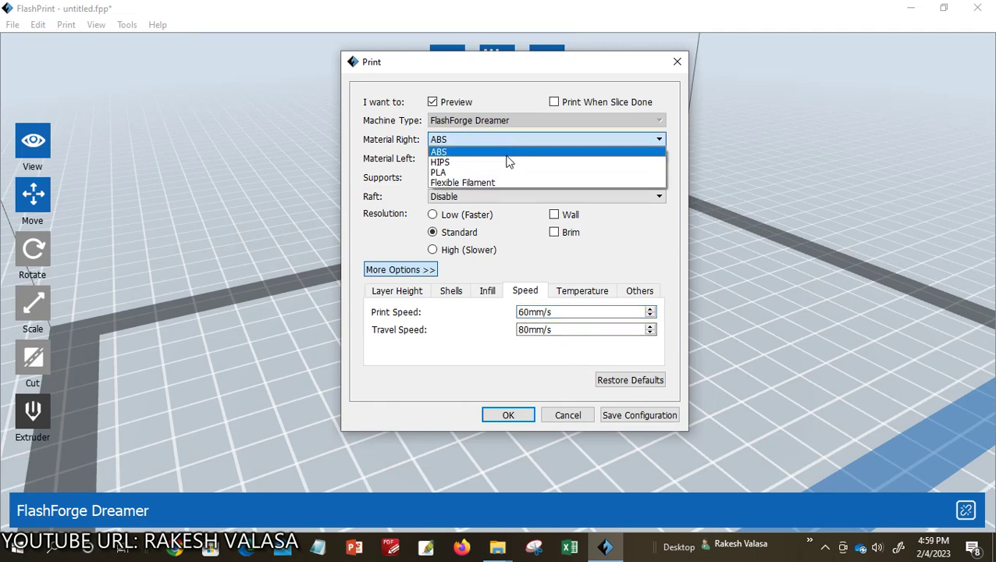
click(503, 167)
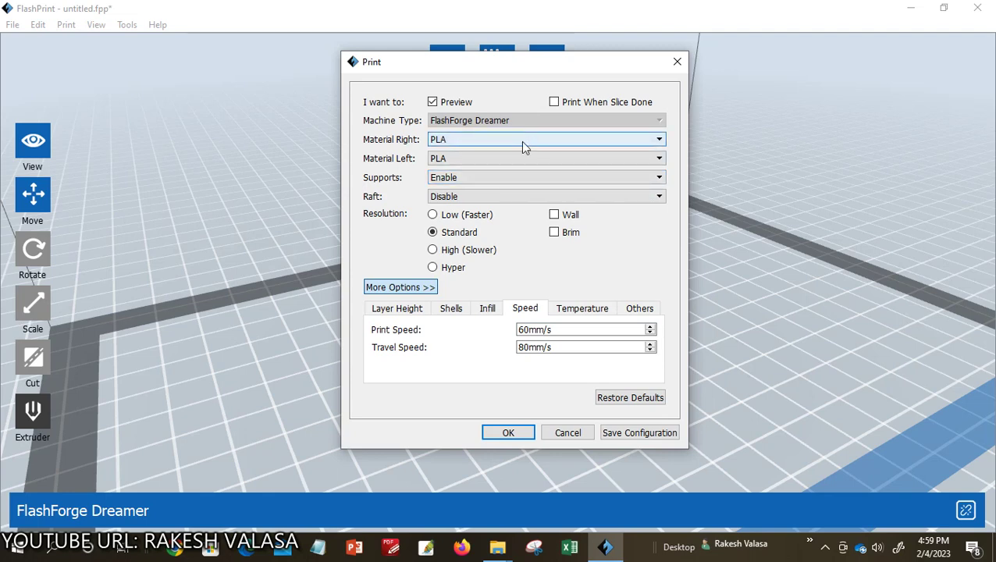
click(523, 144)
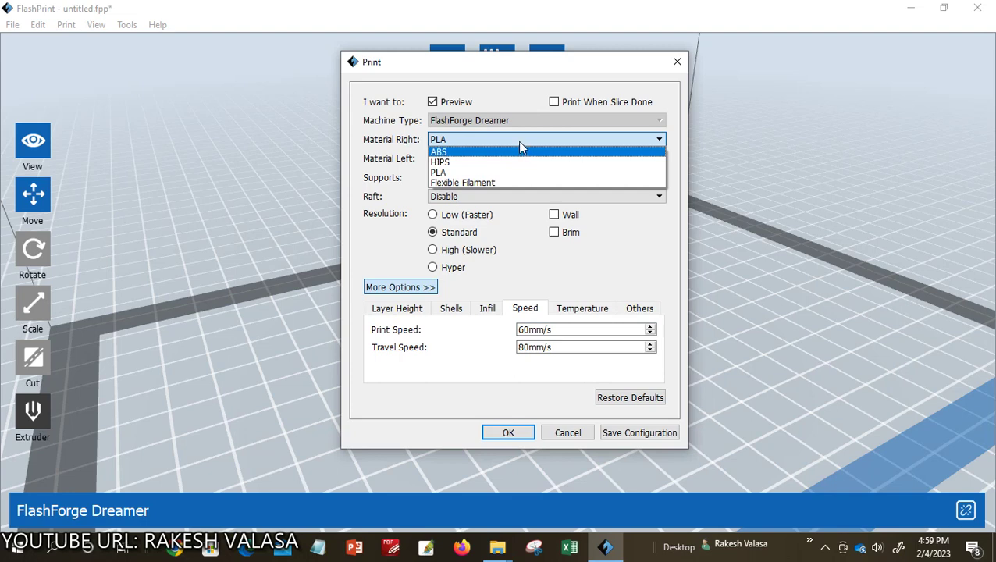
click(520, 142)
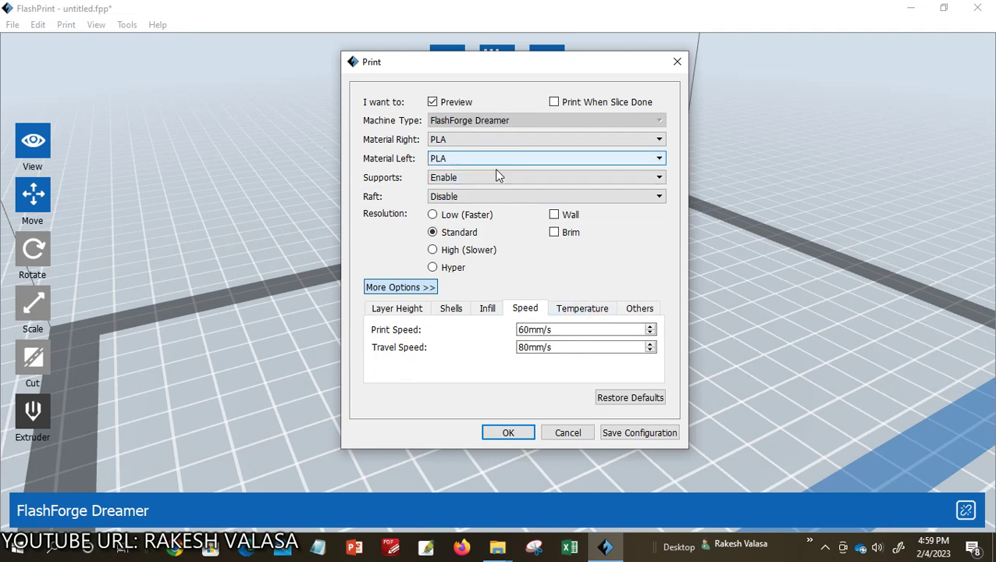
click(584, 311)
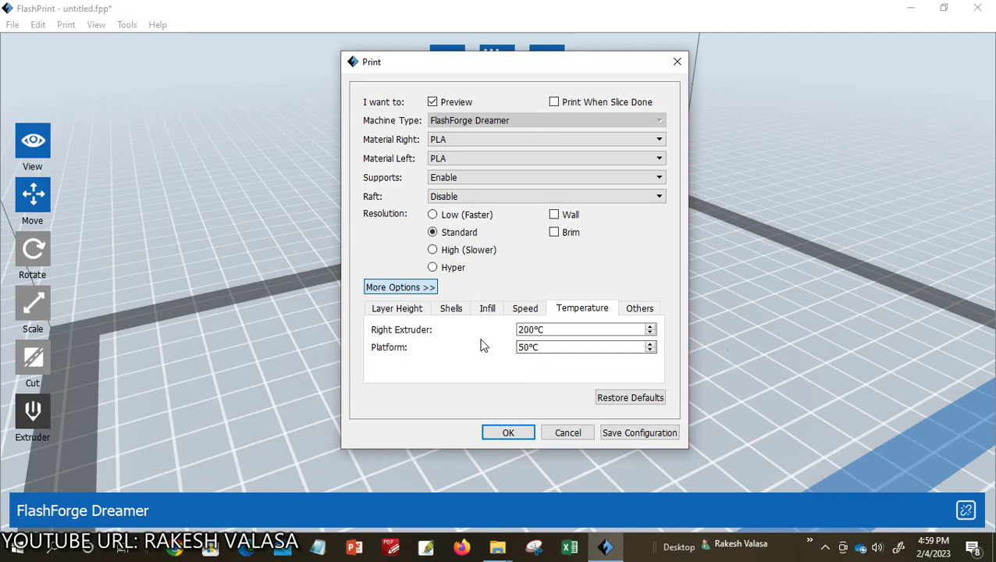
click(525, 310)
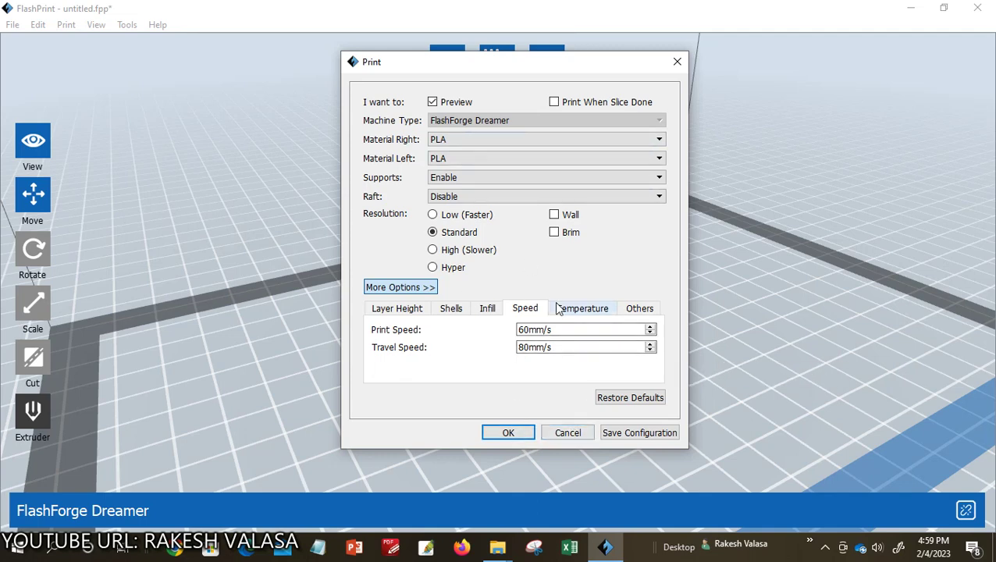
Step: Accept the PLA print settings and slice the bracket with a raft into 226 layers
click(508, 433)
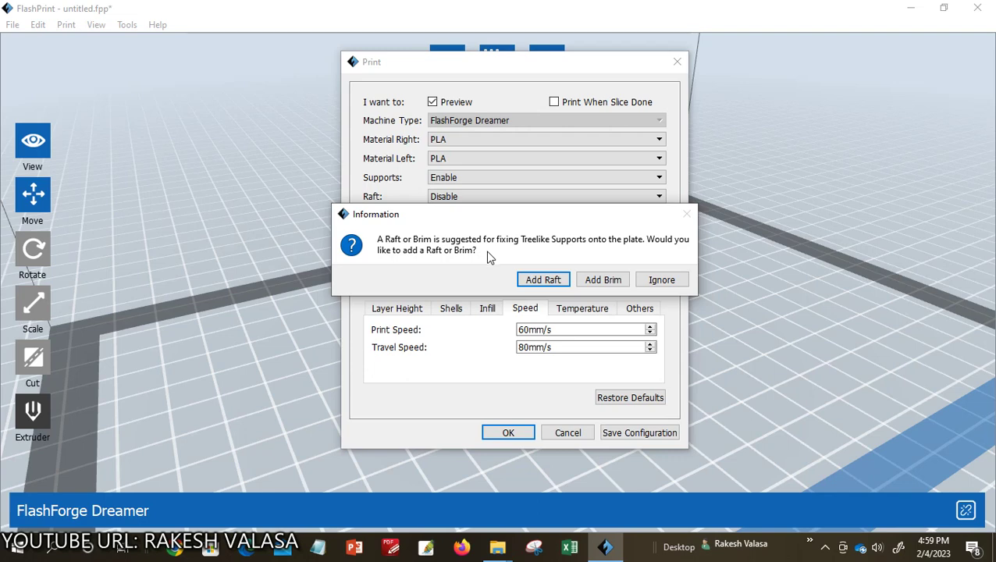
click(537, 278)
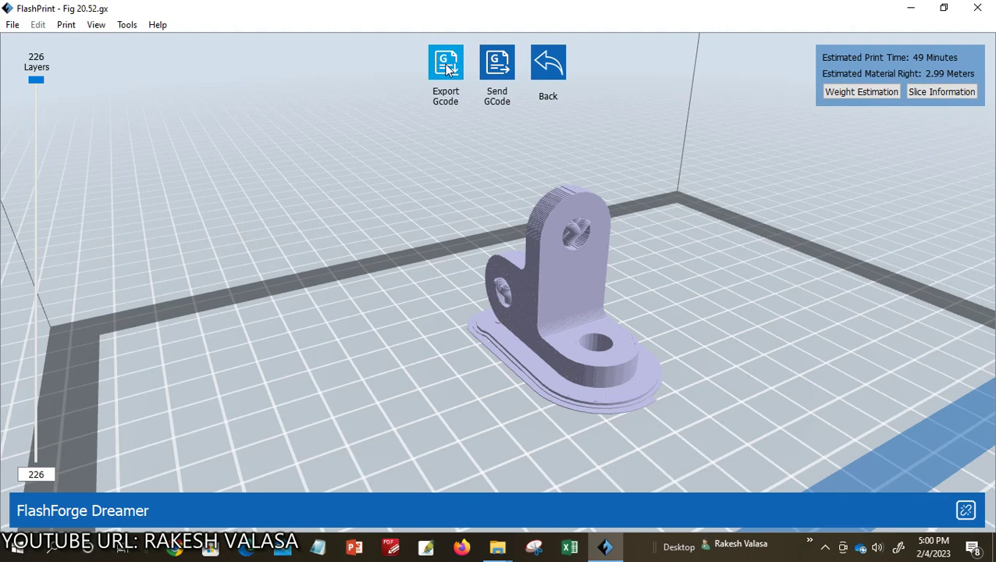
click(940, 97)
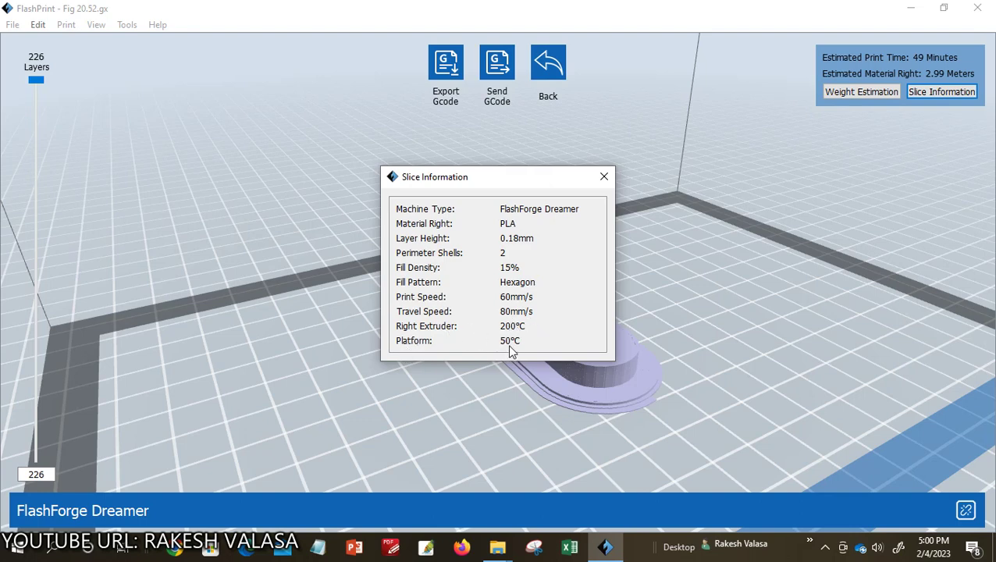
click(603, 176)
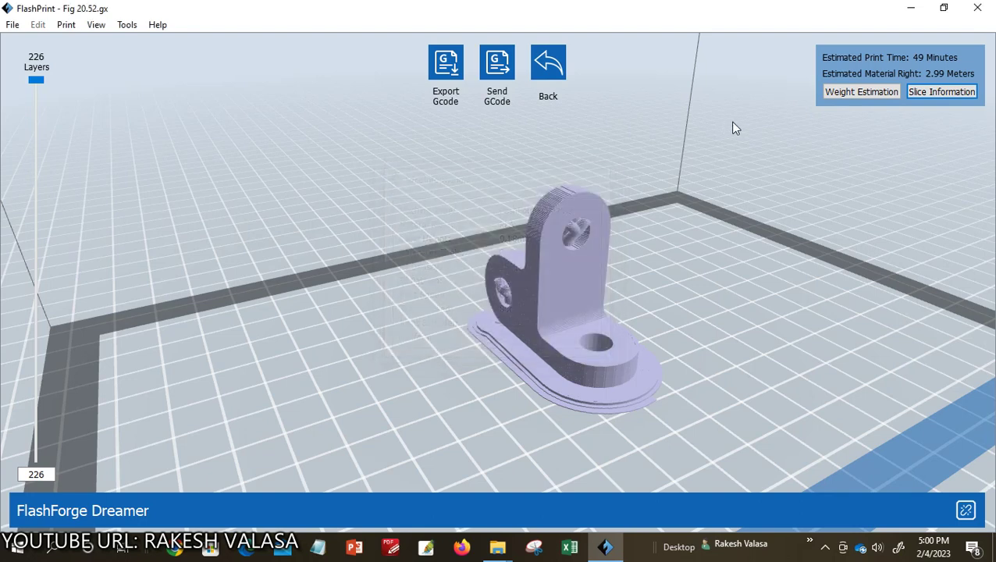
click(832, 94)
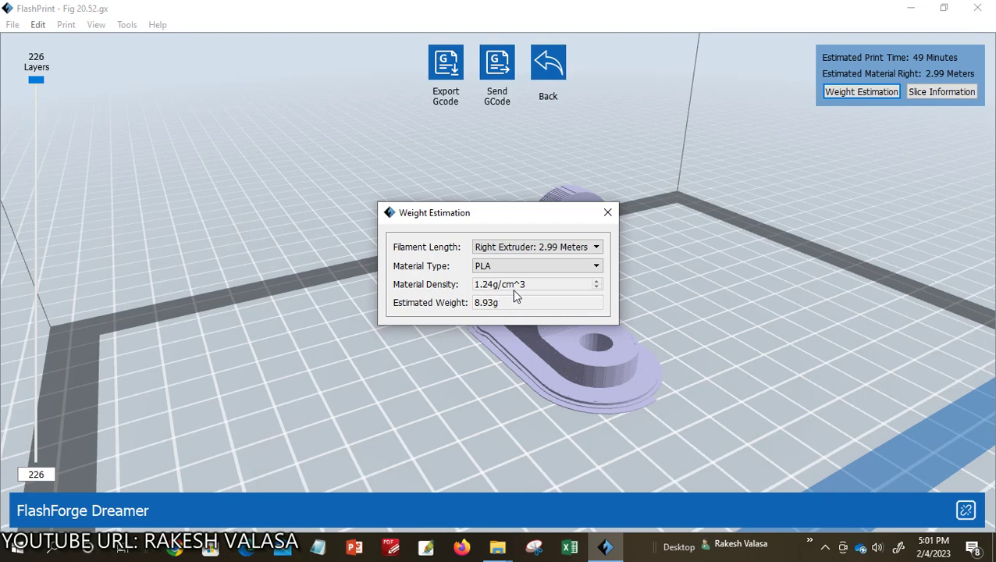
click(607, 213)
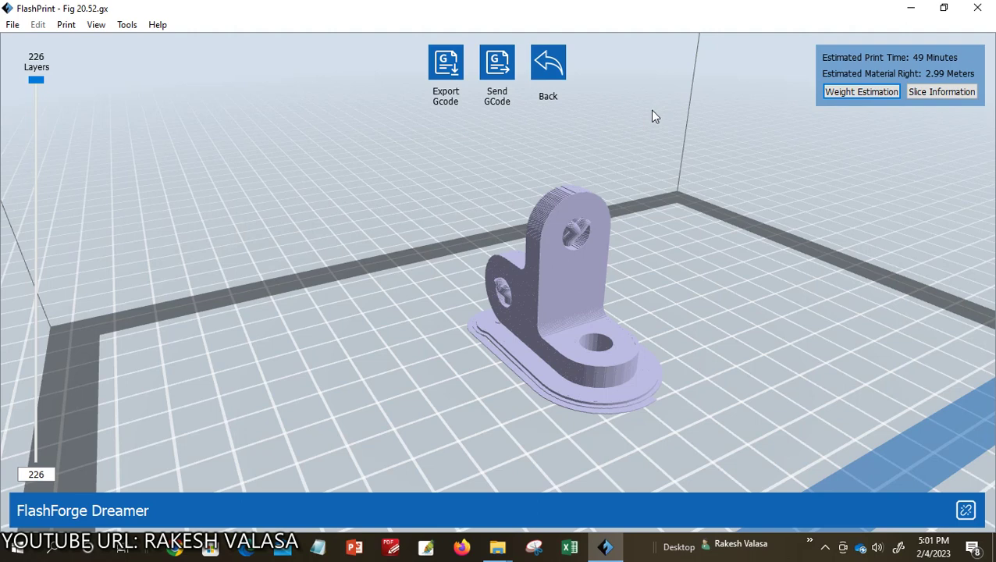
click(496, 62)
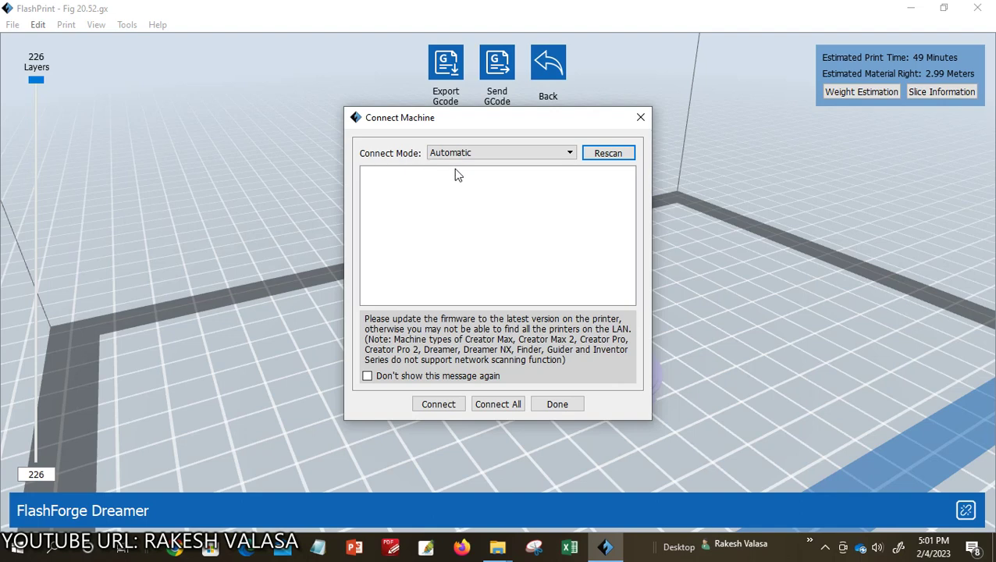
click(446, 407)
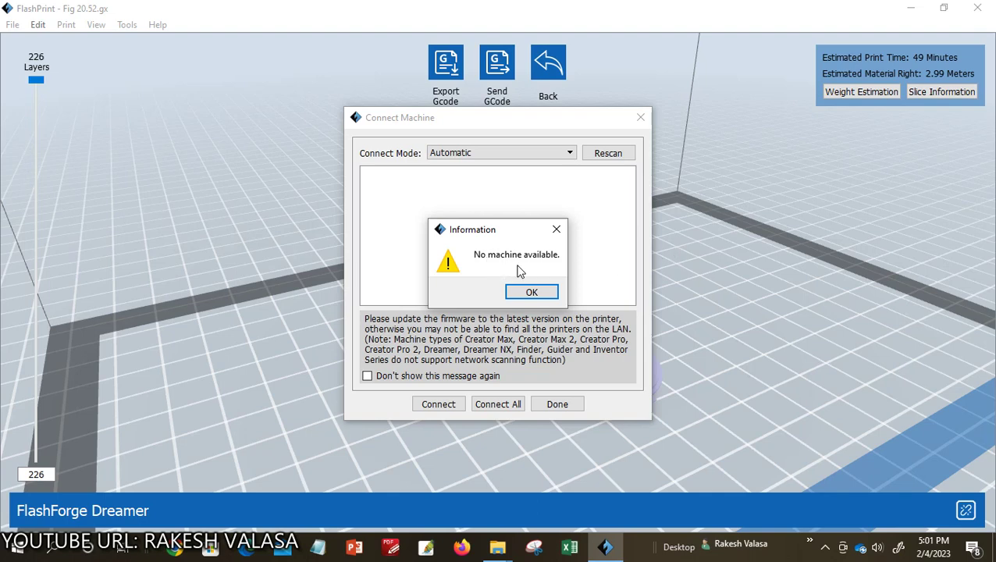
click(543, 291)
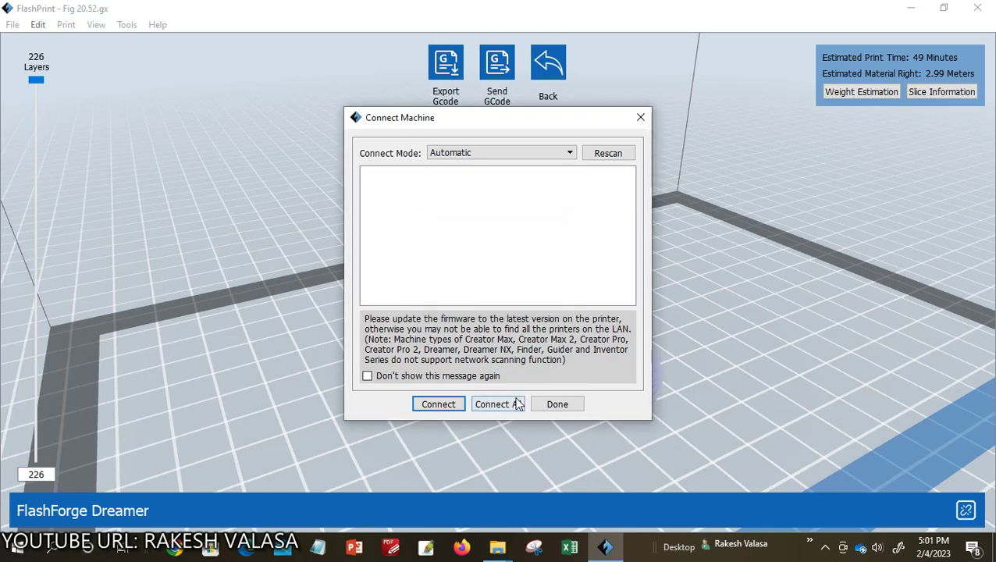
click(641, 118)
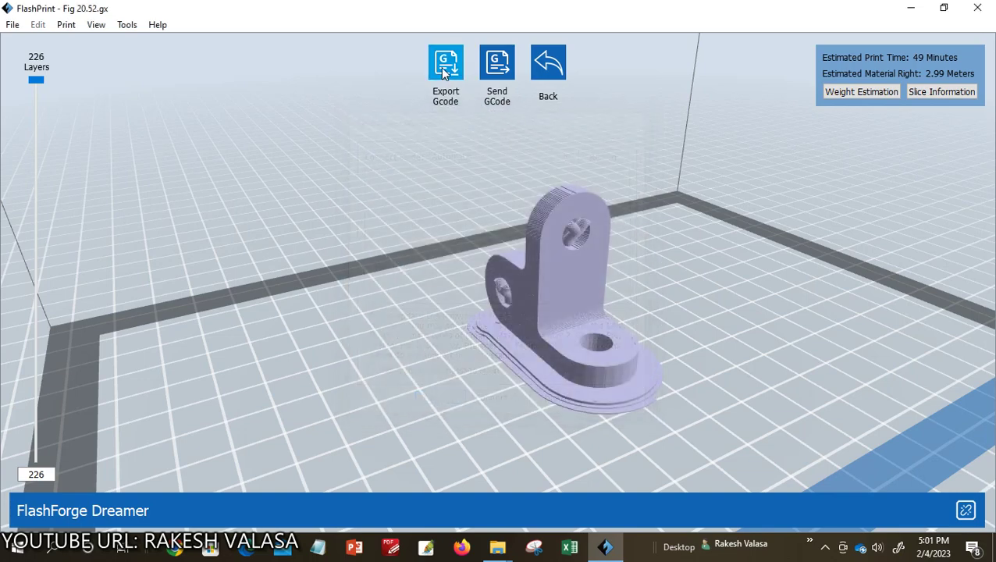
Step: Export the G-code as Fig 20.52.gx into the Desktop STL folder
click(440, 68)
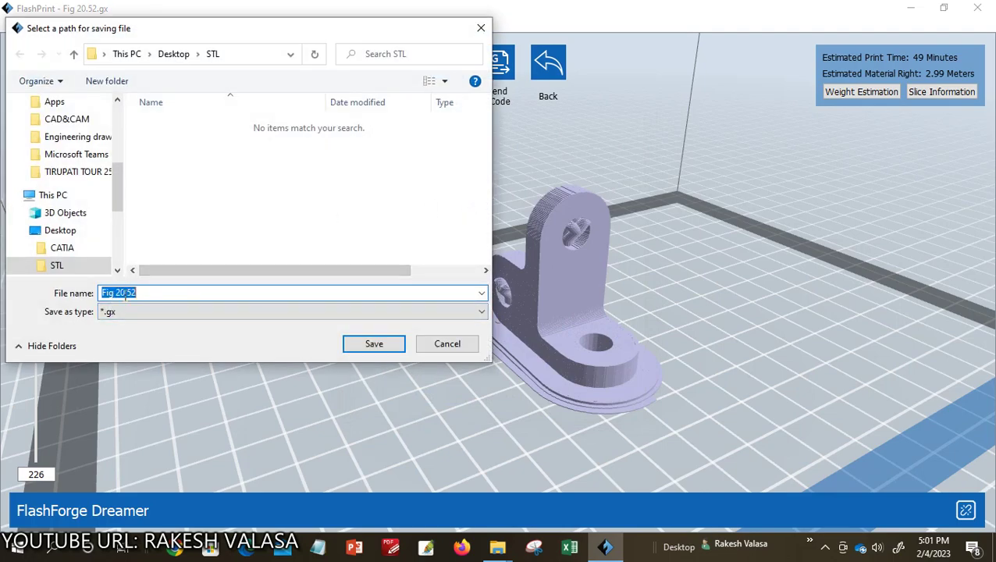
click(387, 345)
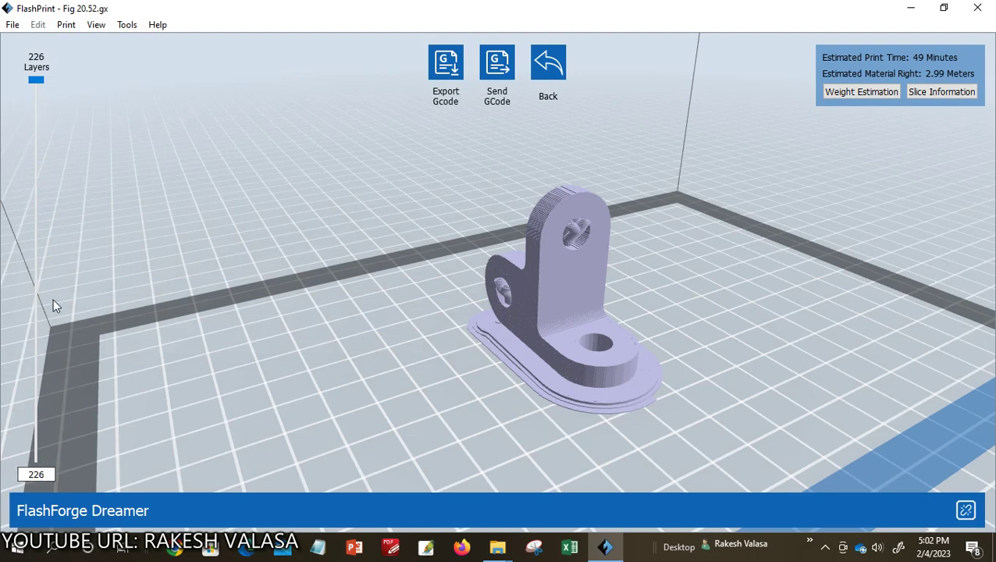
drag(37, 81, 57, 154)
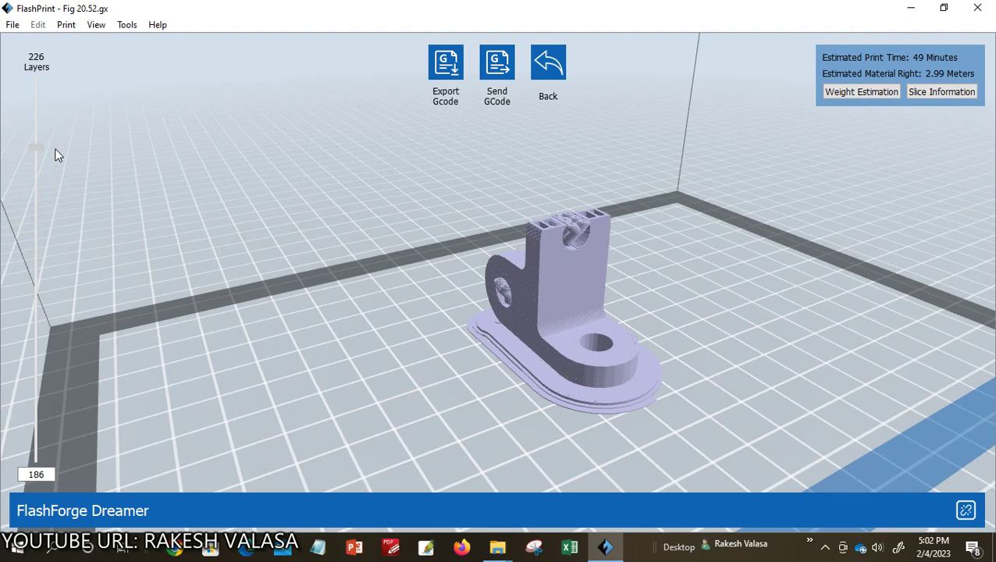
drag(55, 147, 65, 86)
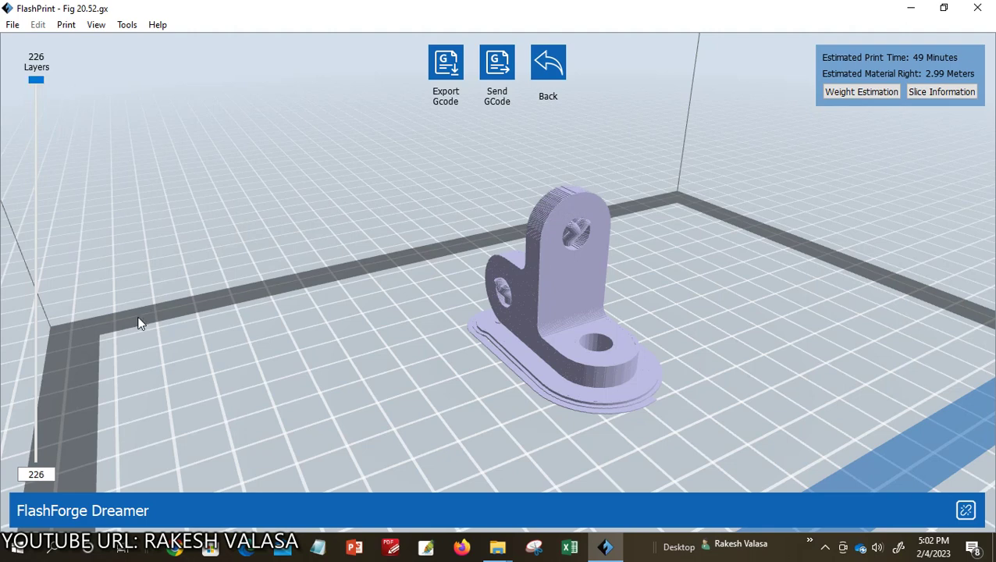
Step: Exit the 226-layer slice preview back to the model editing view
click(539, 63)
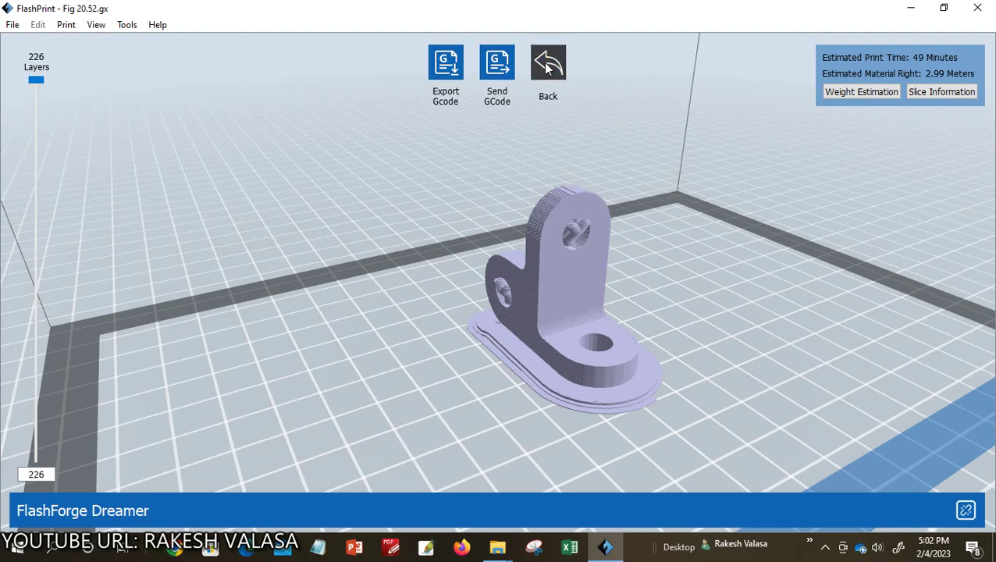